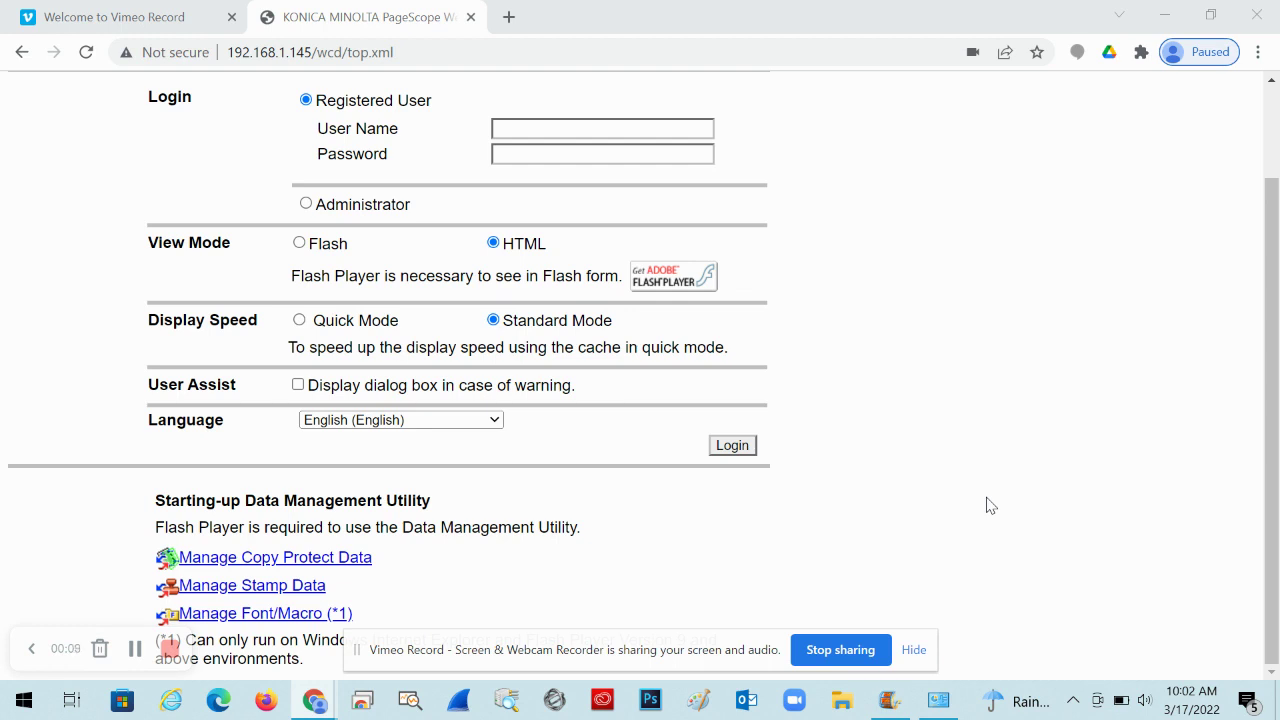
Open Devices and Printers, select YT Demo Printer and bring up its context menu
click(938, 702)
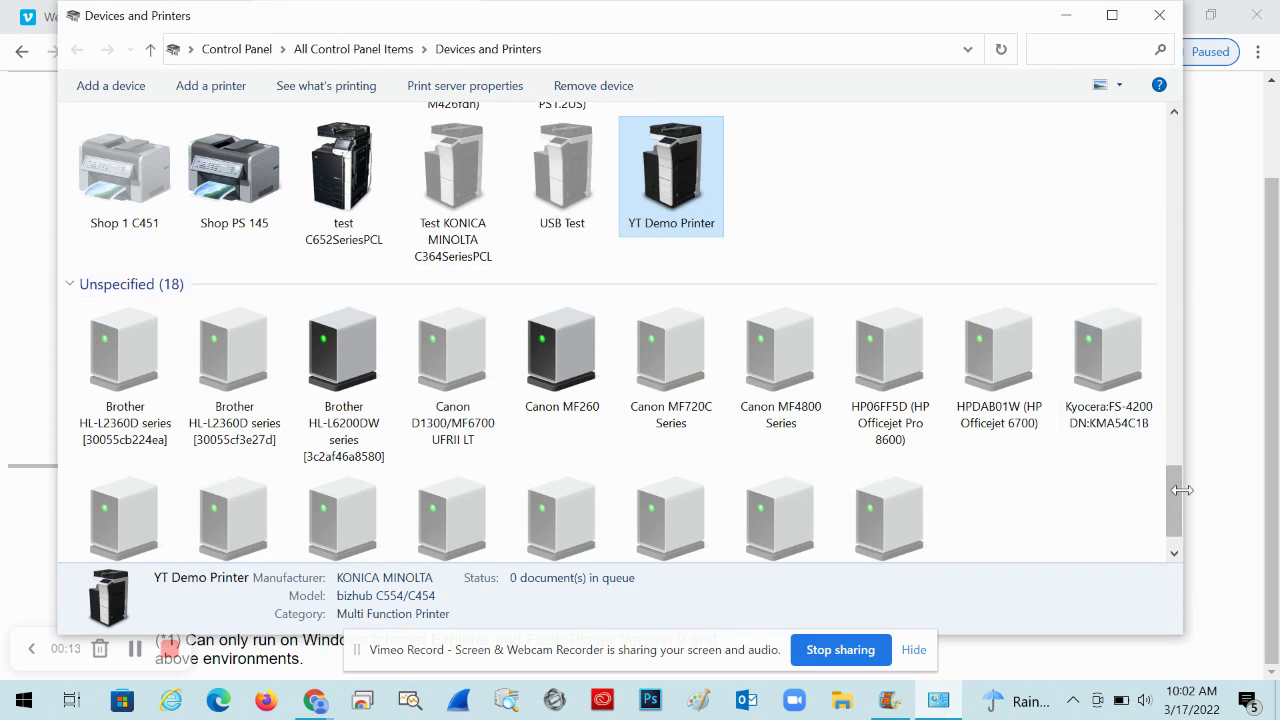
scroll(1170, 490, up, 1)
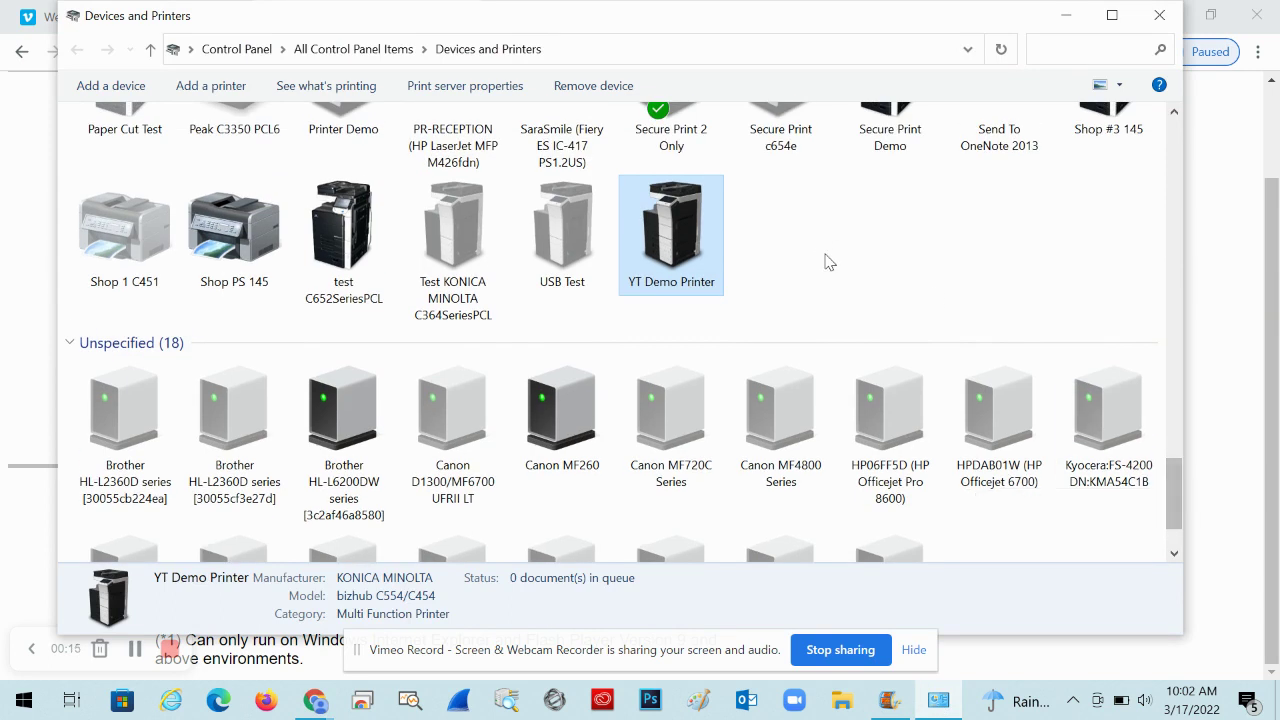
click(822, 243)
click(688, 248)
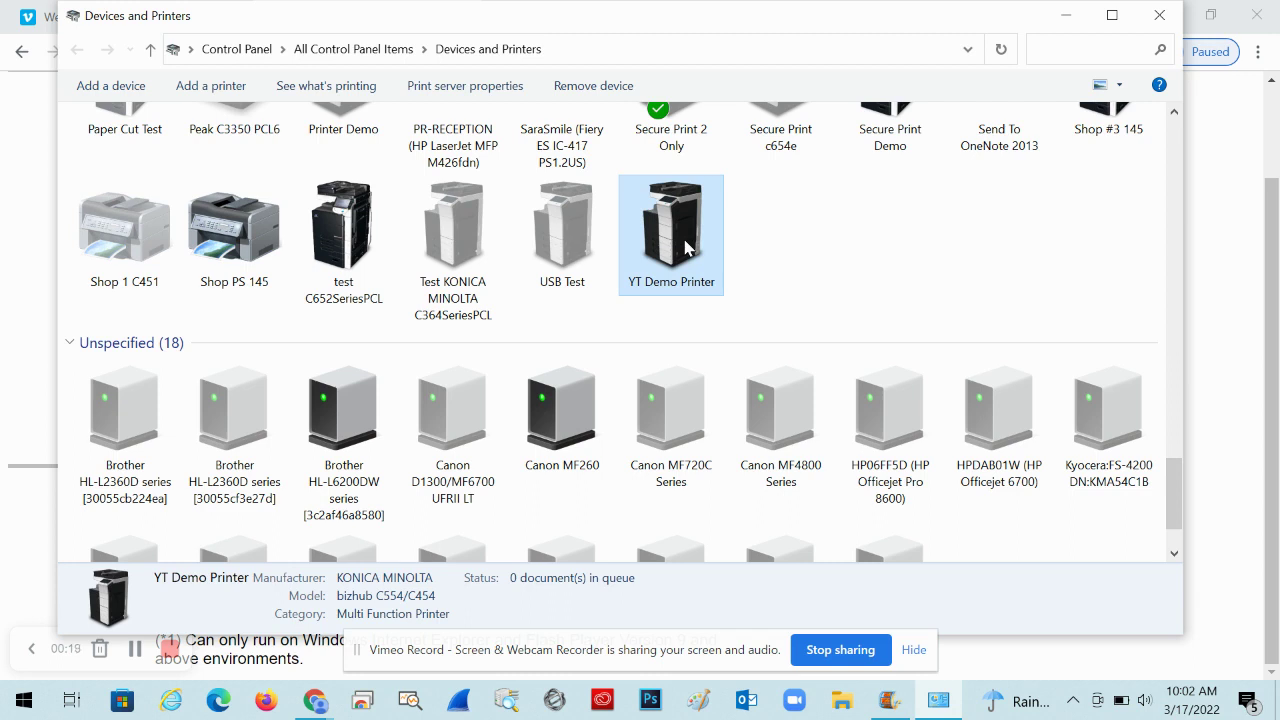
right_click(686, 248)
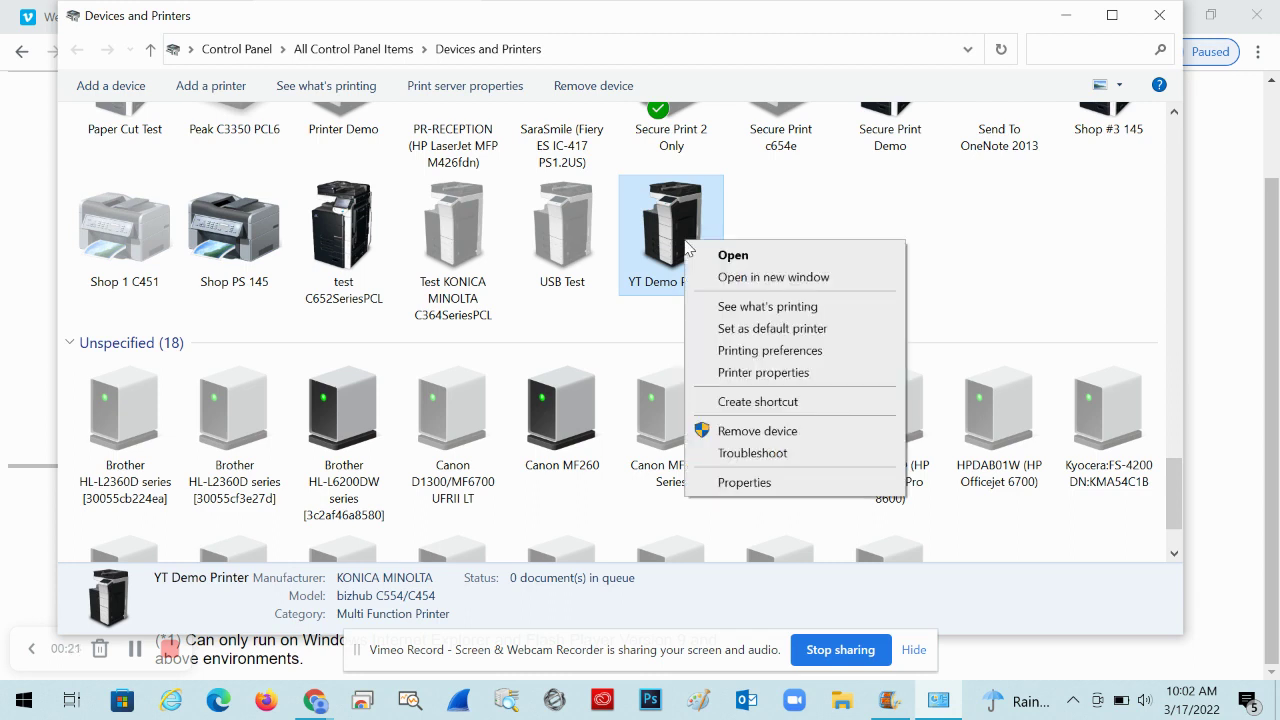
click(745, 352)
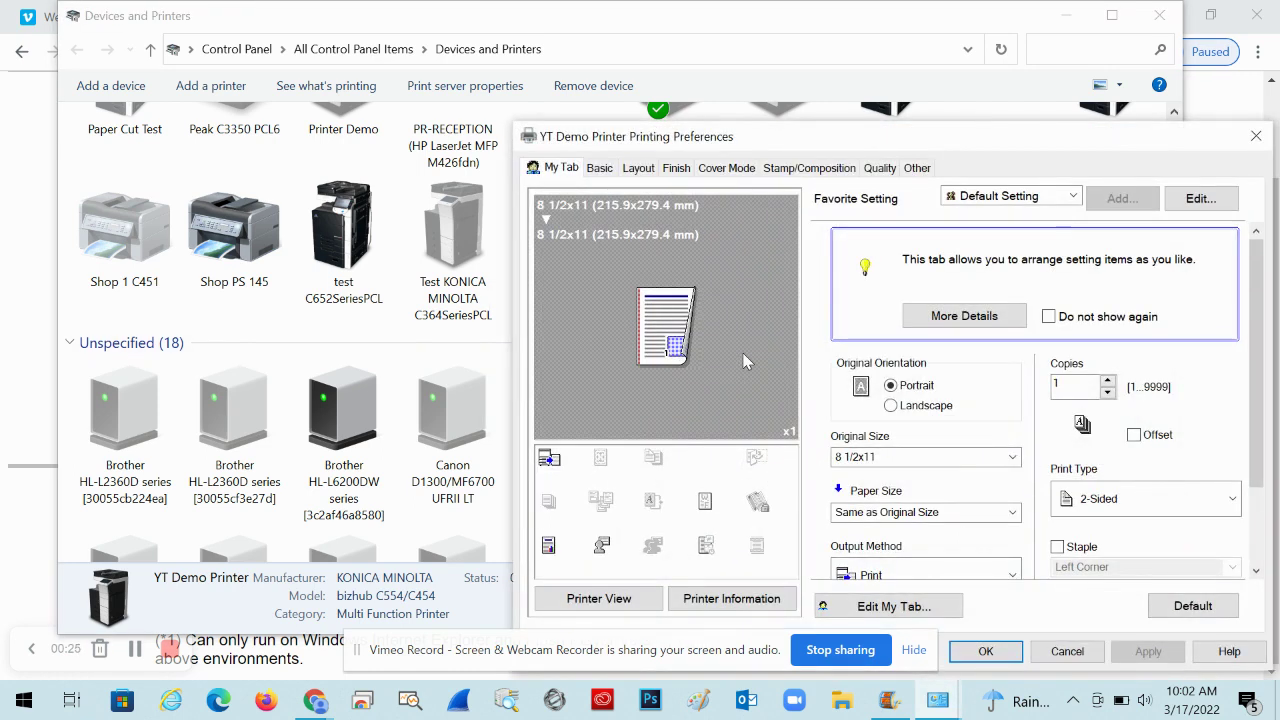
Set Select Color to Gray Scale and Print Type to 1-Sided for YT Demo Printer
click(880, 170)
click(880, 263)
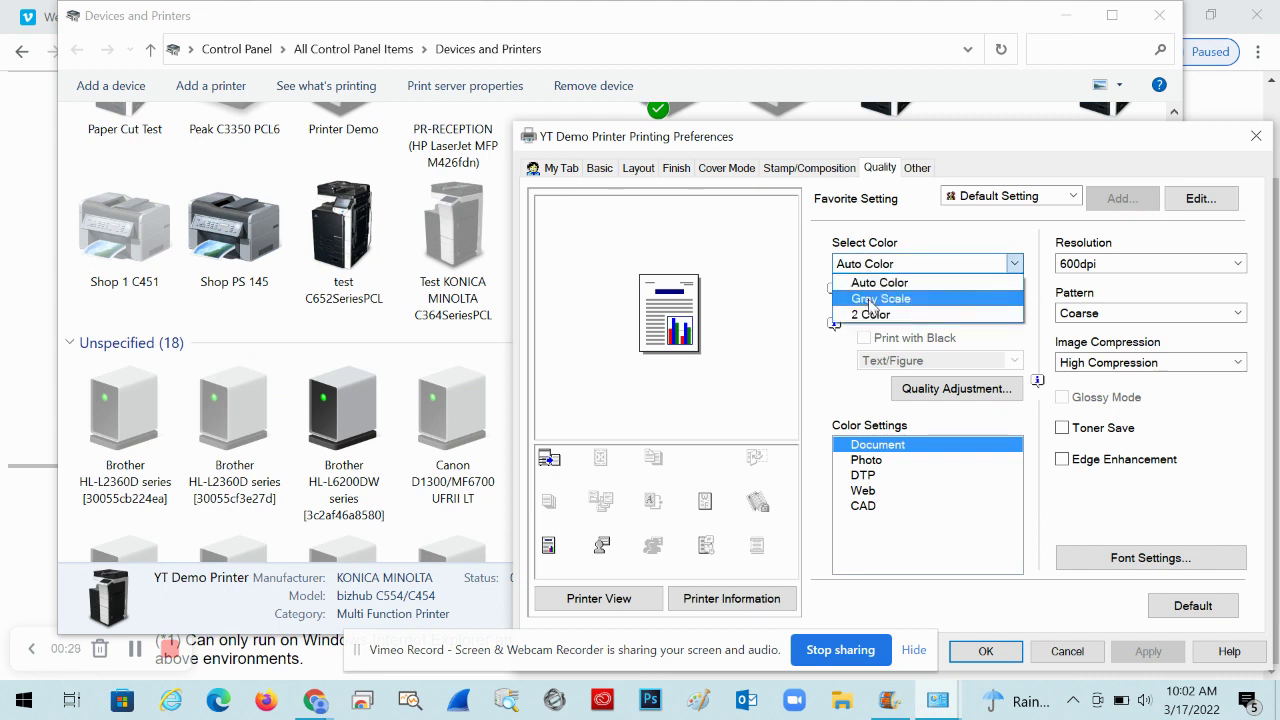
click(878, 293)
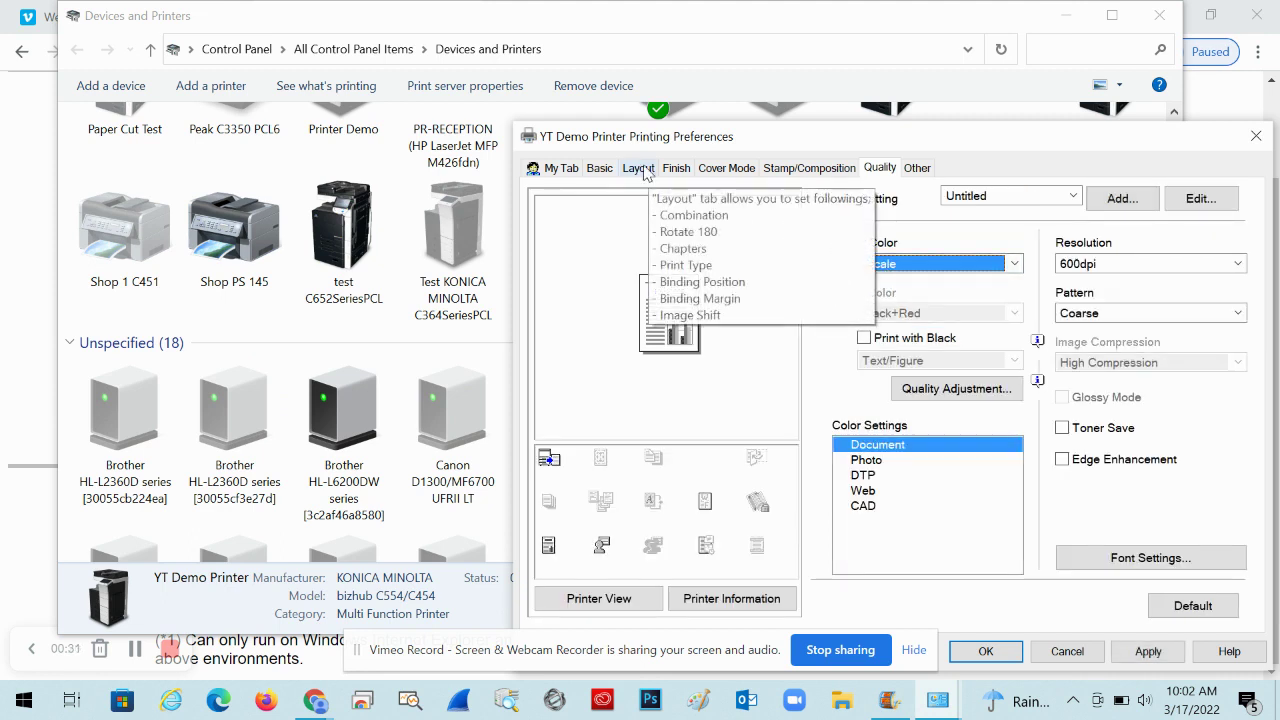
click(638, 168)
click(1090, 272)
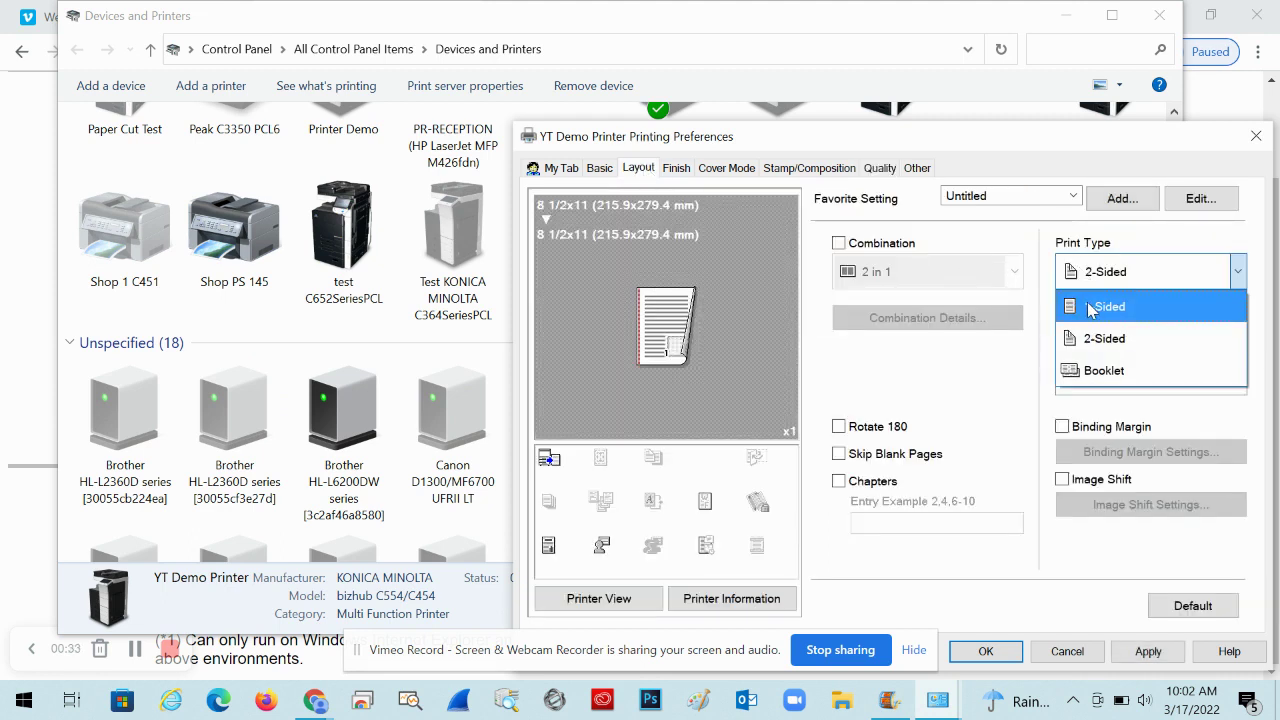
click(1090, 304)
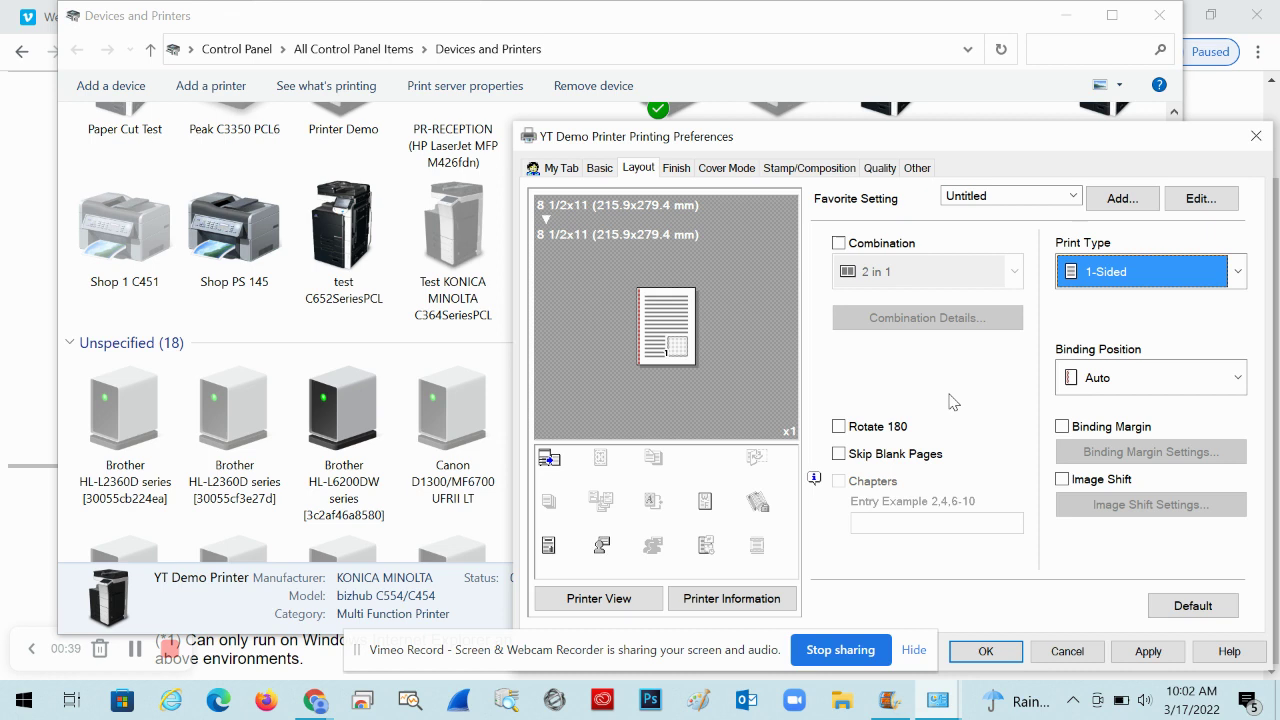
click(607, 173)
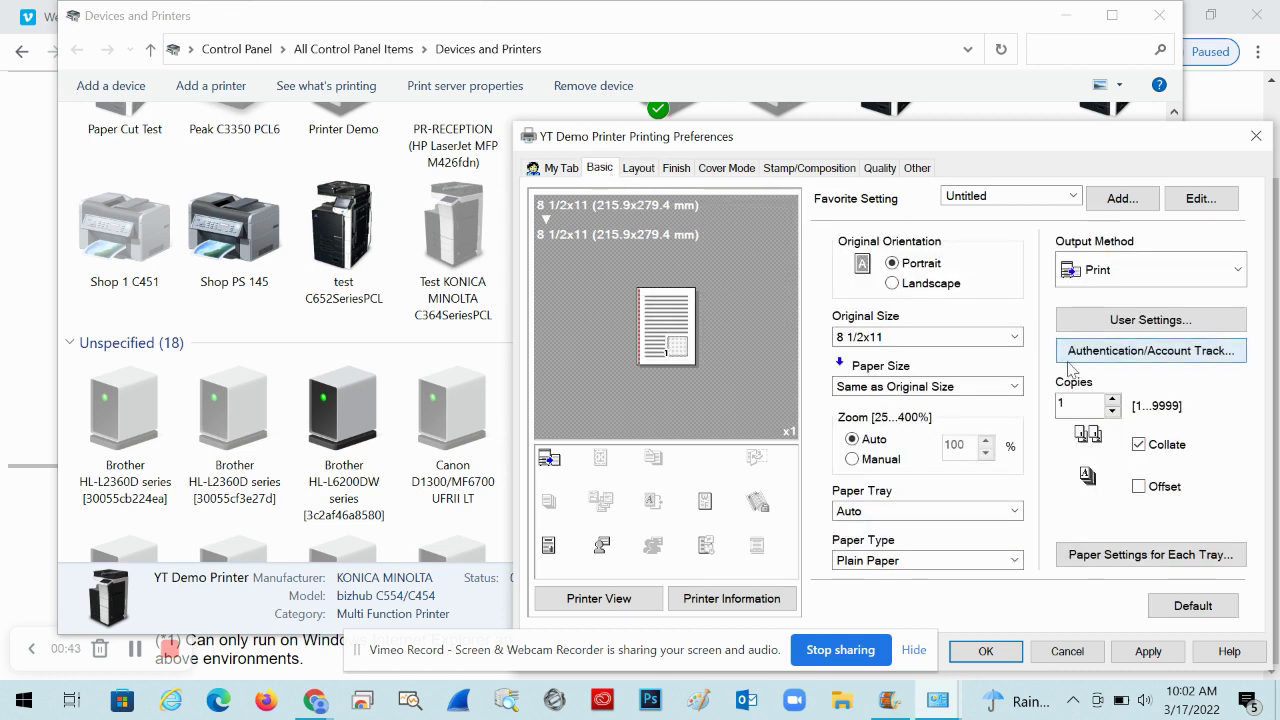
In Authentication/Account Track, replace the User Name with a different test user name
click(1160, 355)
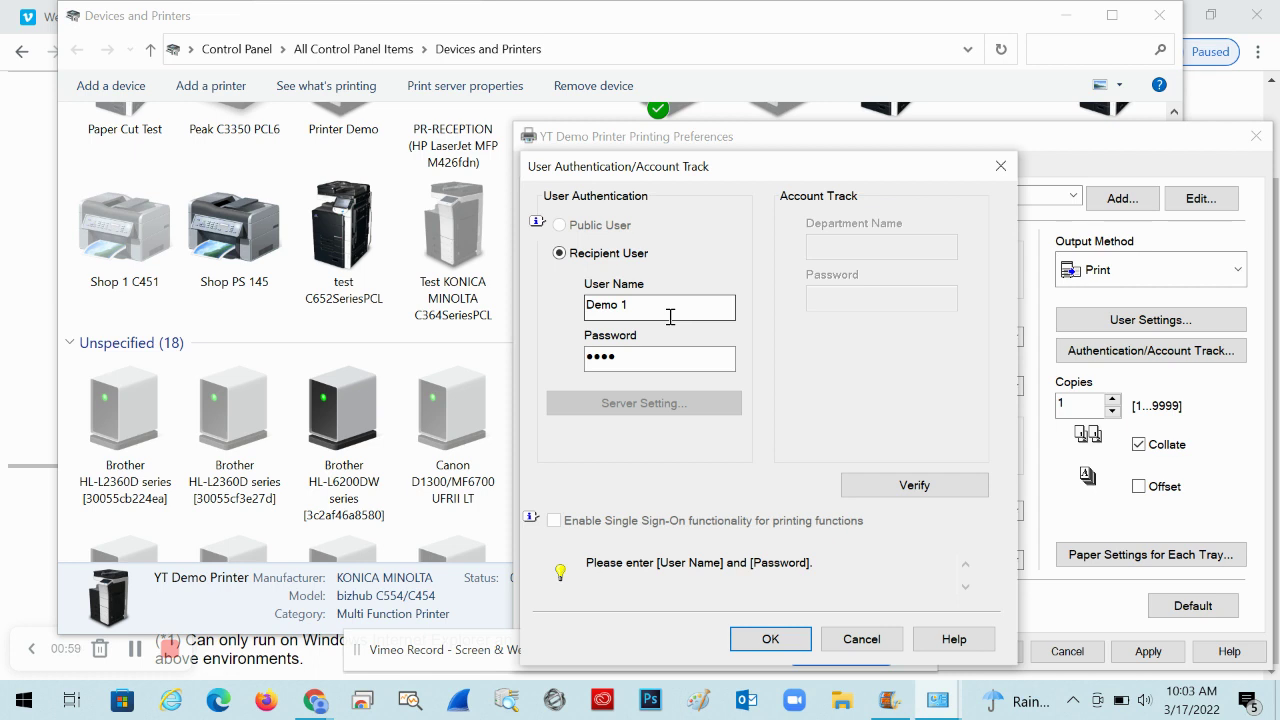
click(653, 307)
drag(640, 306, 527, 296)
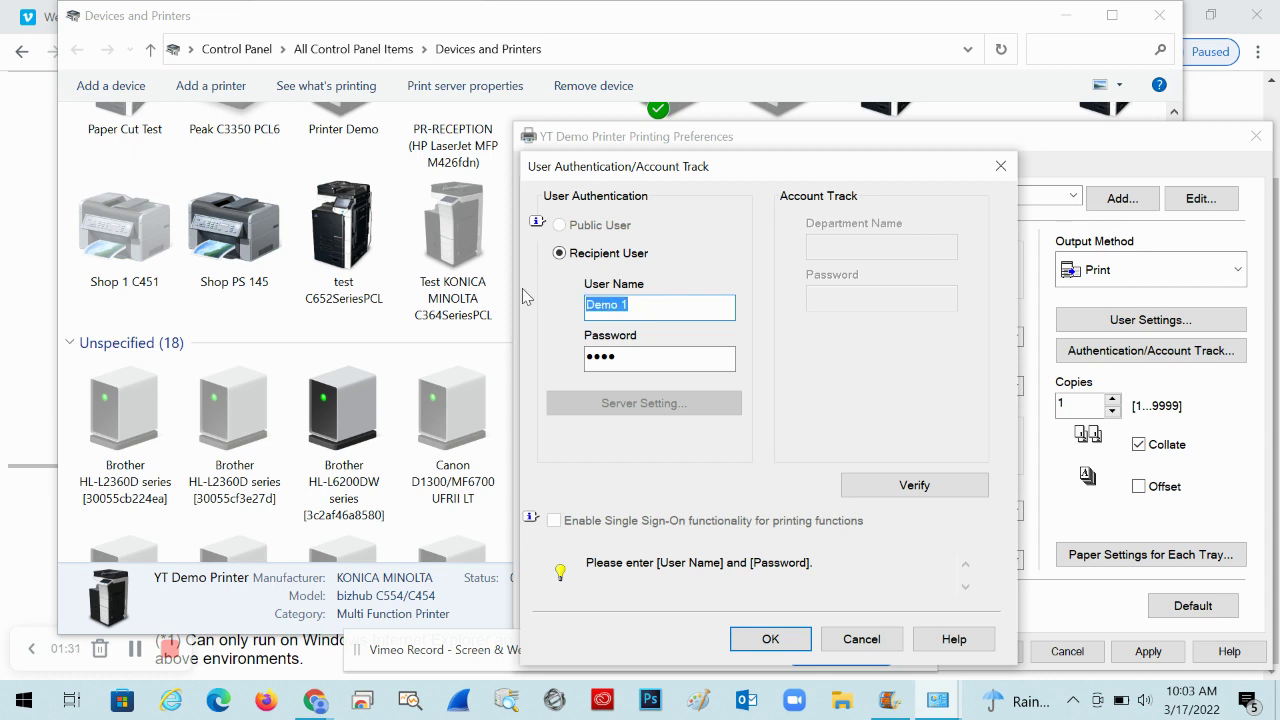
text(John Test)
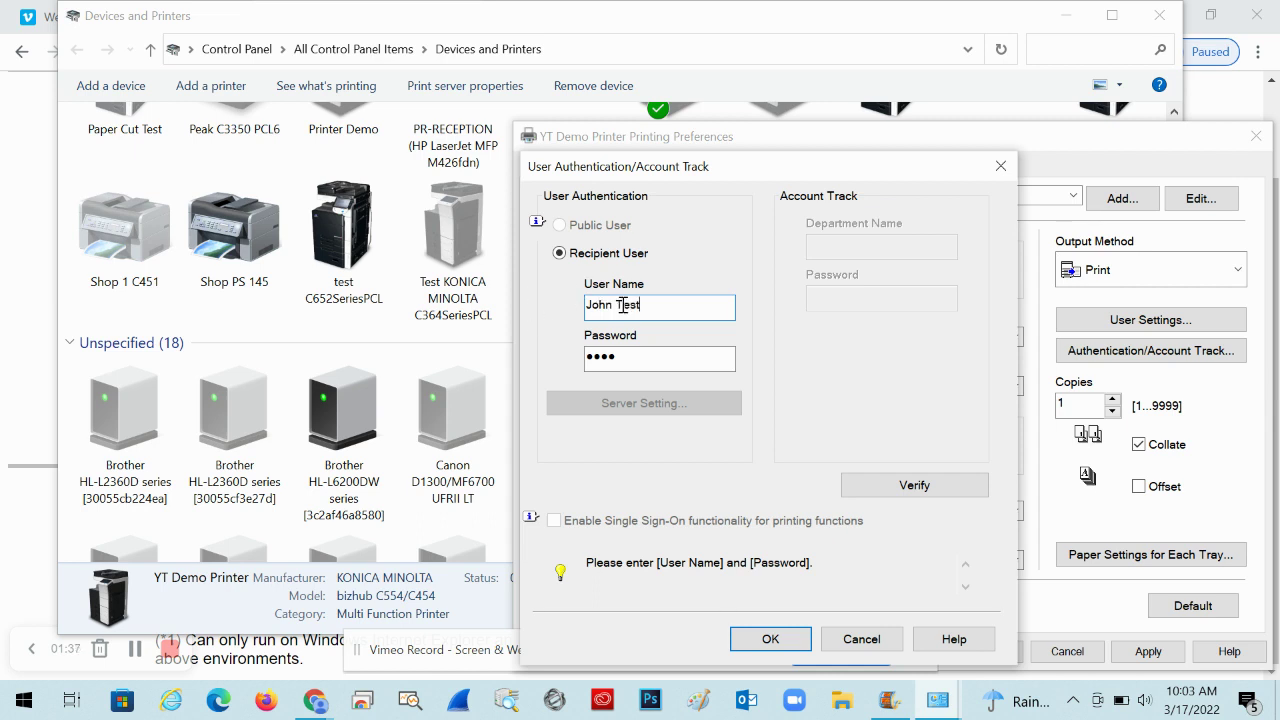
Verify the wrong user name and dismiss the failed verification message
click(616, 304)
click(885, 488)
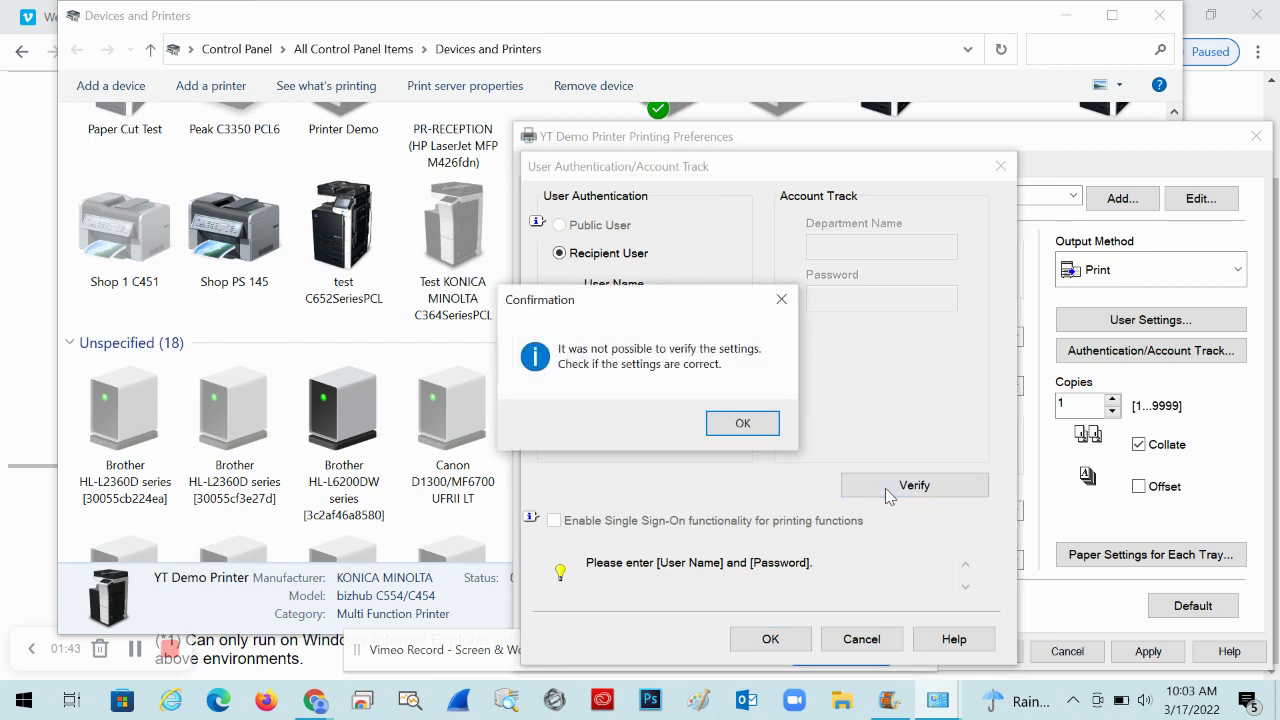
click(728, 422)
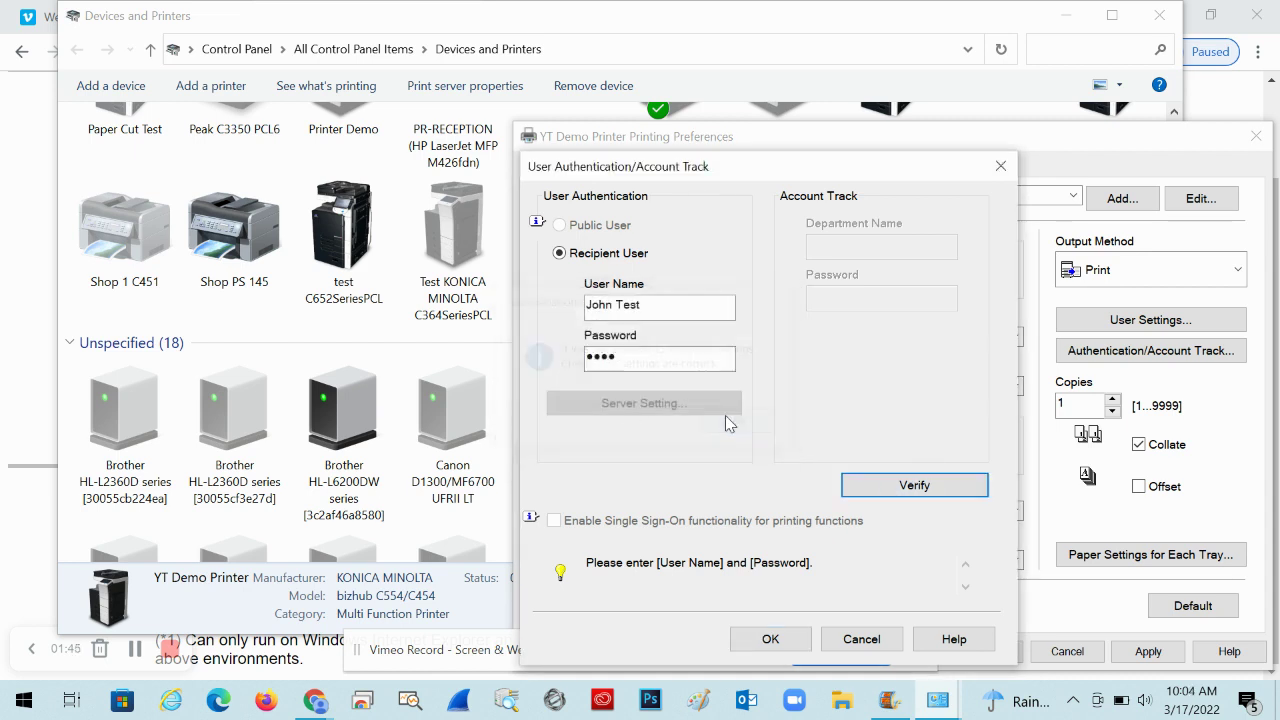
Restore the user name 'Demo 1', verify it succeeds, then retype the password
drag(654, 304, 586, 305)
text(Demo 1)
click(908, 486)
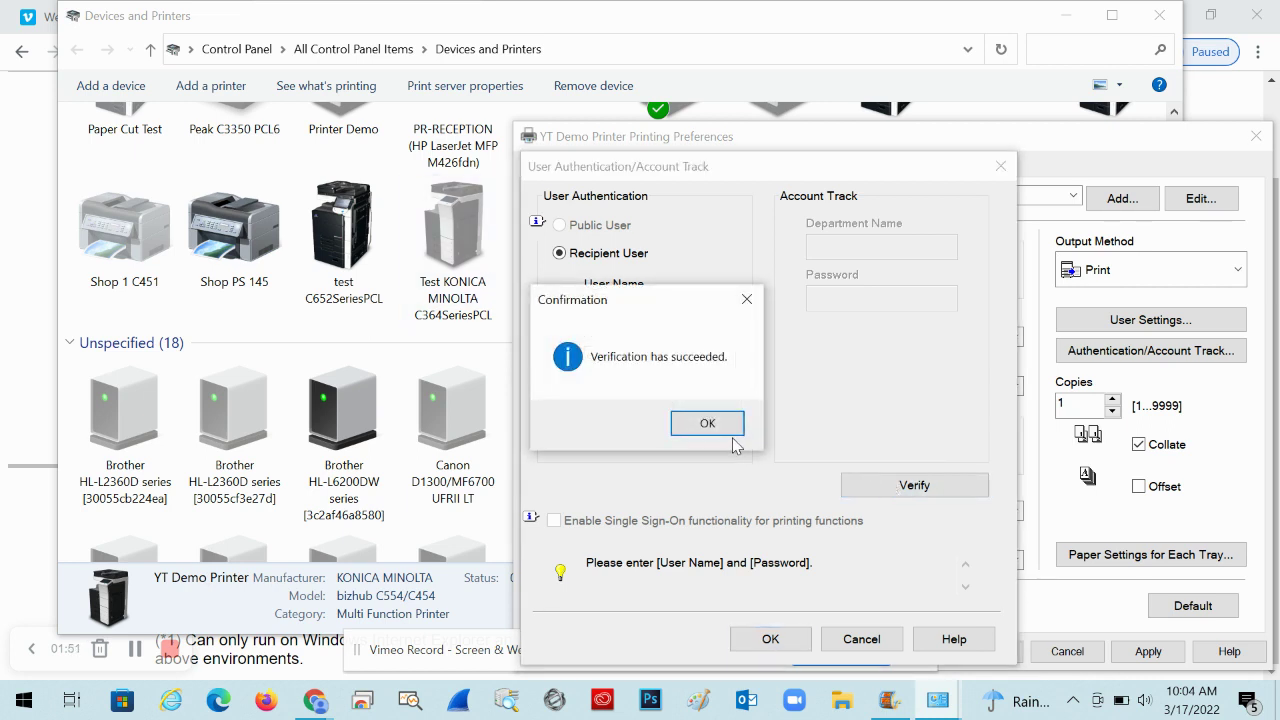
click(708, 424)
drag(652, 366, 548, 358)
text(123)
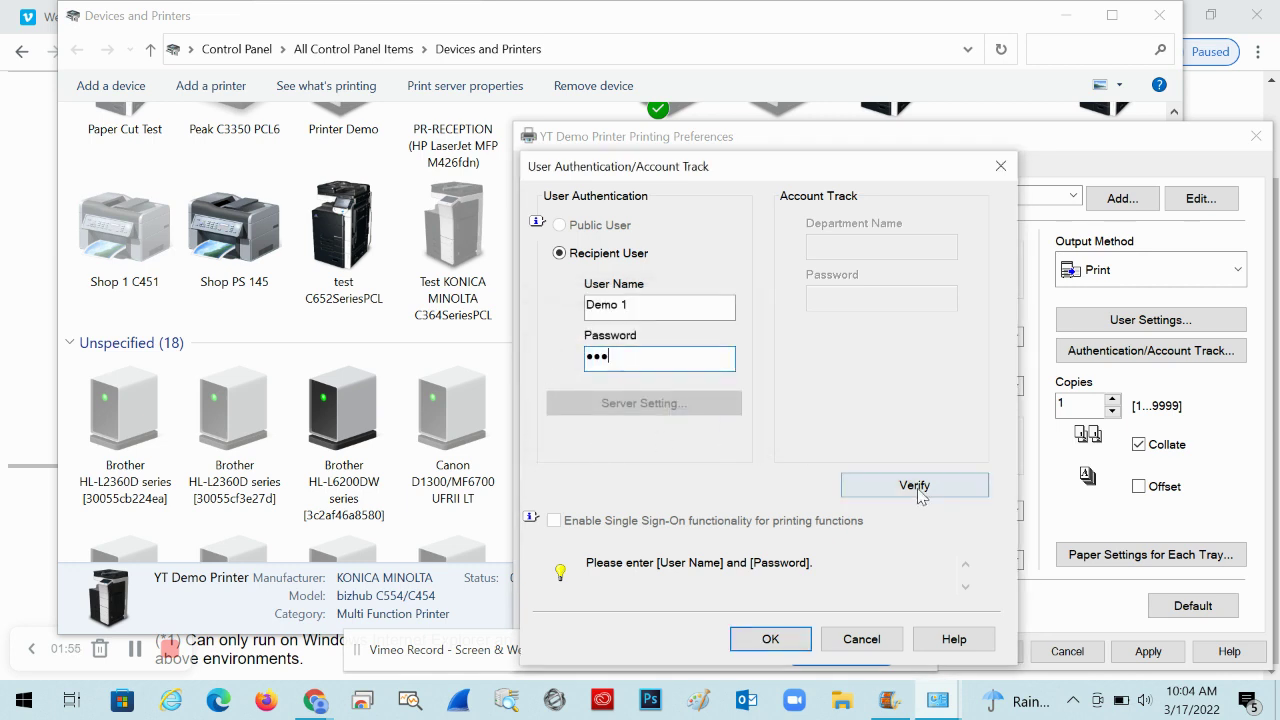
Confirm the wrong password fails, correct it, verify successfully and accept the authentication settings
click(917, 490)
click(733, 424)
click(617, 362)
text(4)
click(915, 484)
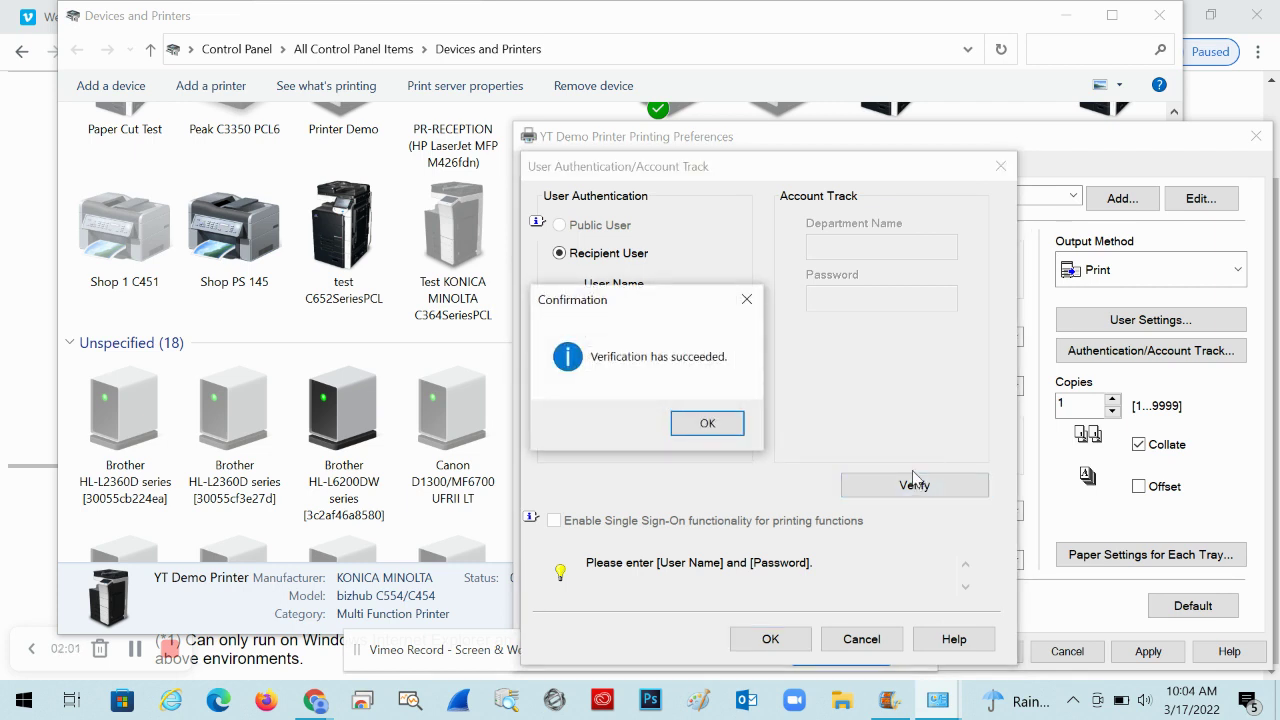
click(721, 424)
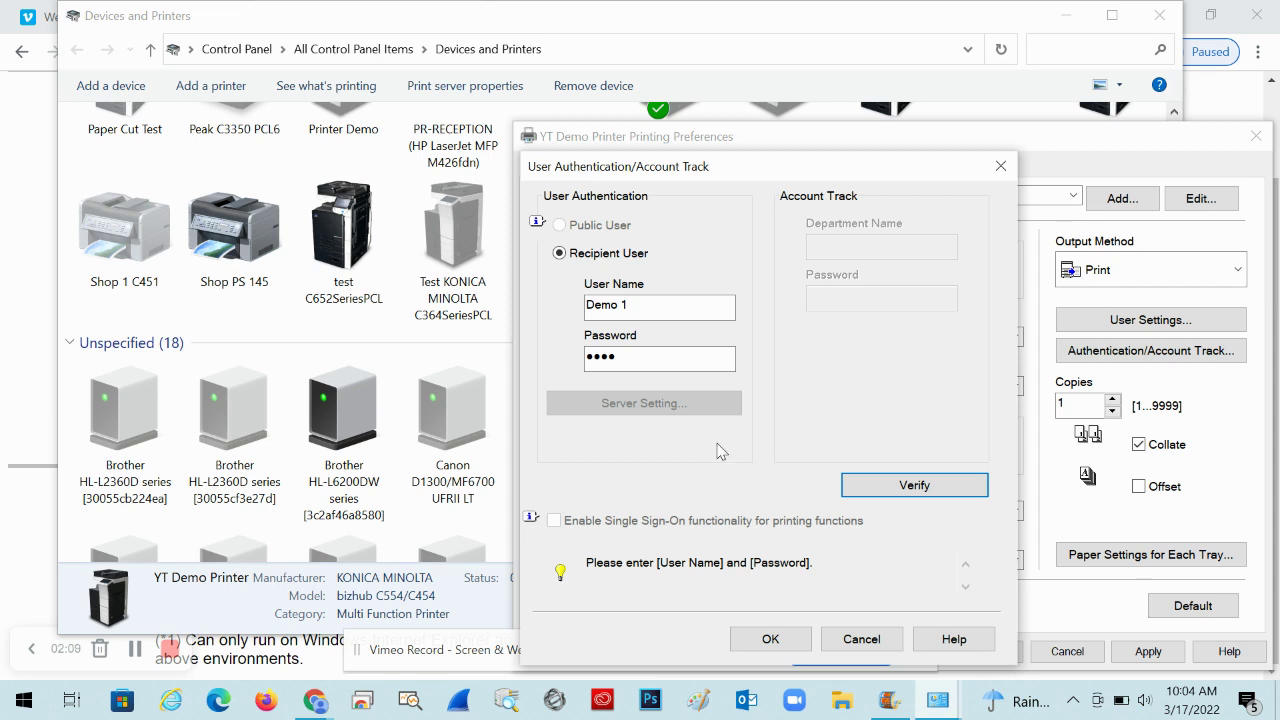
click(770, 640)
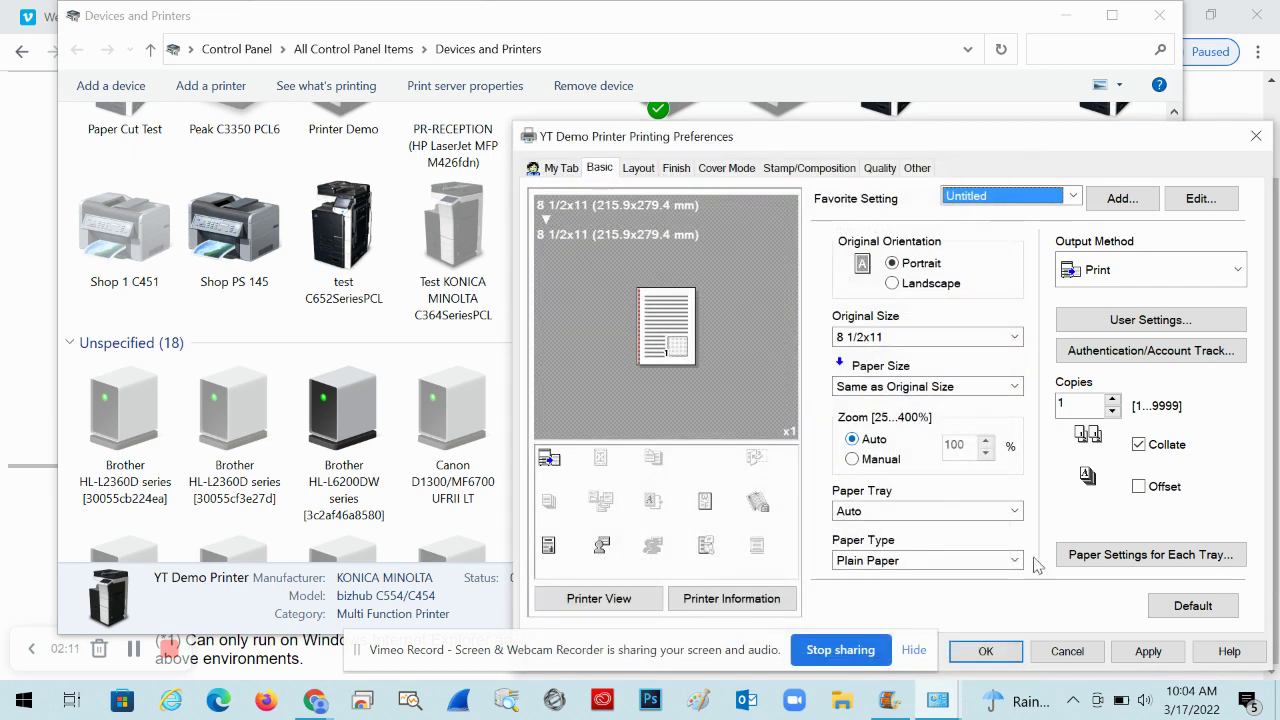
Apply the preferences, cancel the reopened authentication dialog, and close Printing Preferences
click(1148, 651)
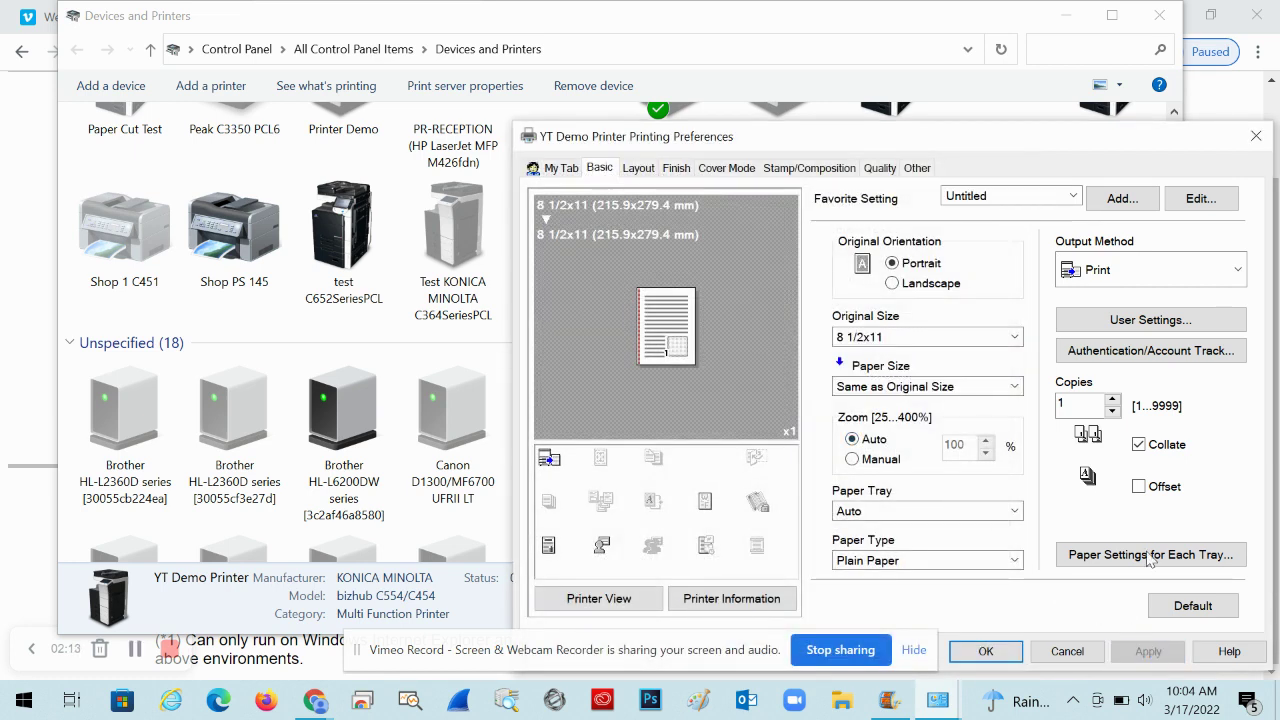
click(1124, 360)
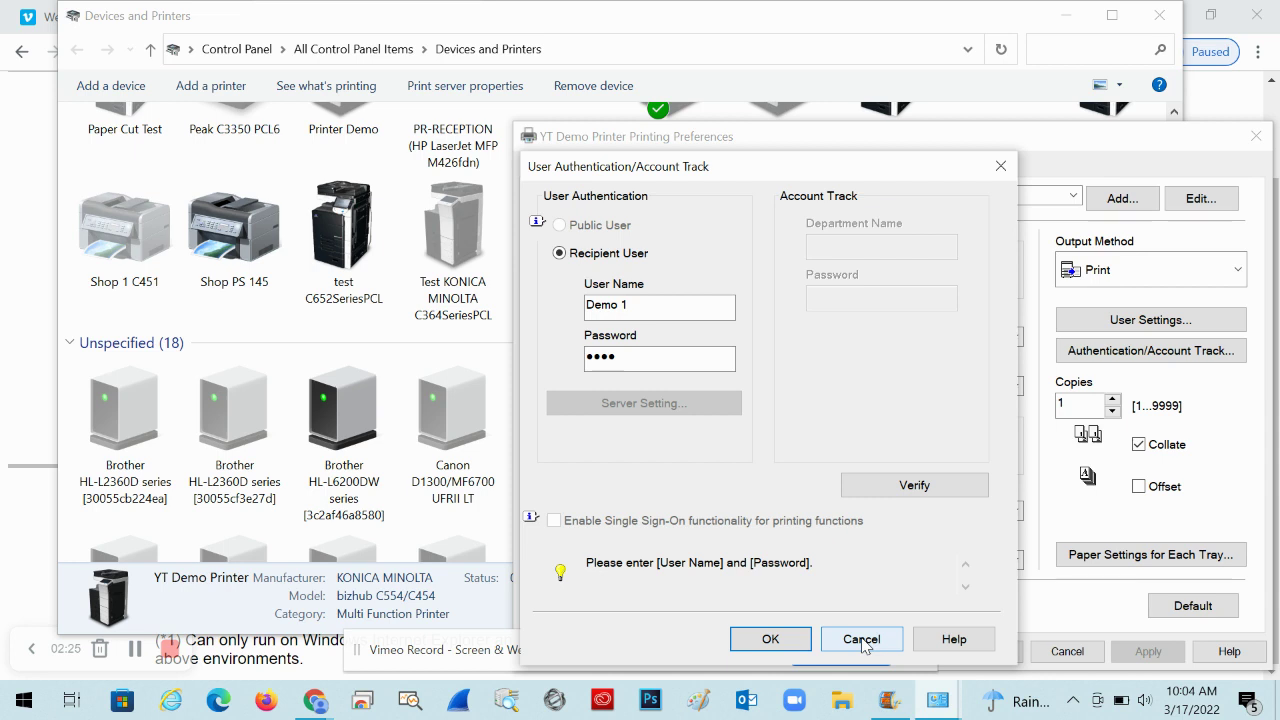
click(861, 643)
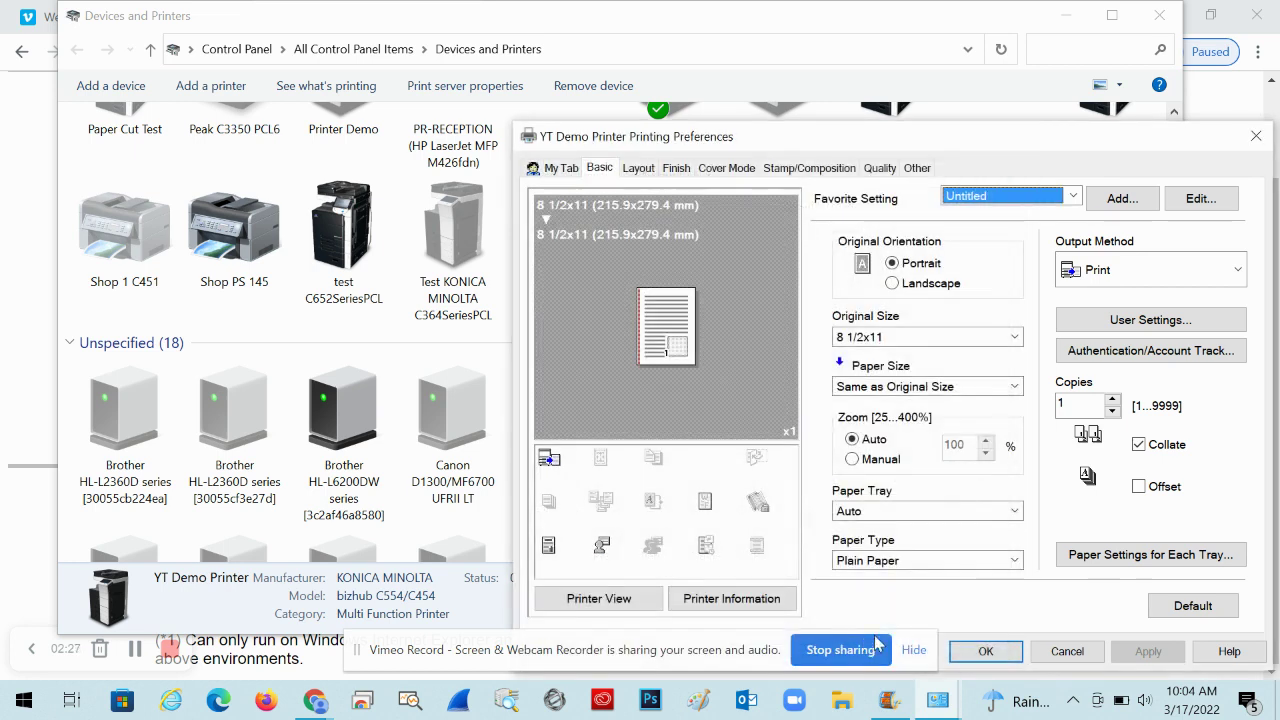
click(987, 651)
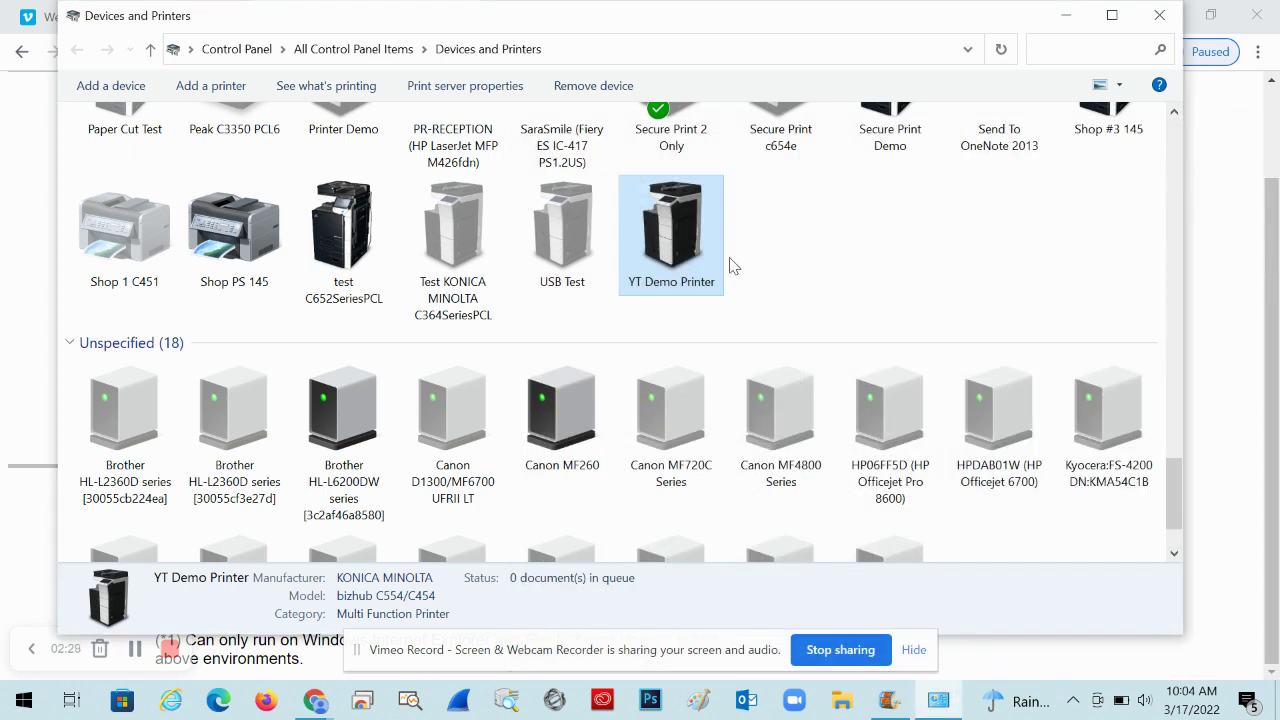
Open YT Demo Printer's Printer properties on the Settings tab
click(838, 316)
click(680, 259)
right_click(681, 263)
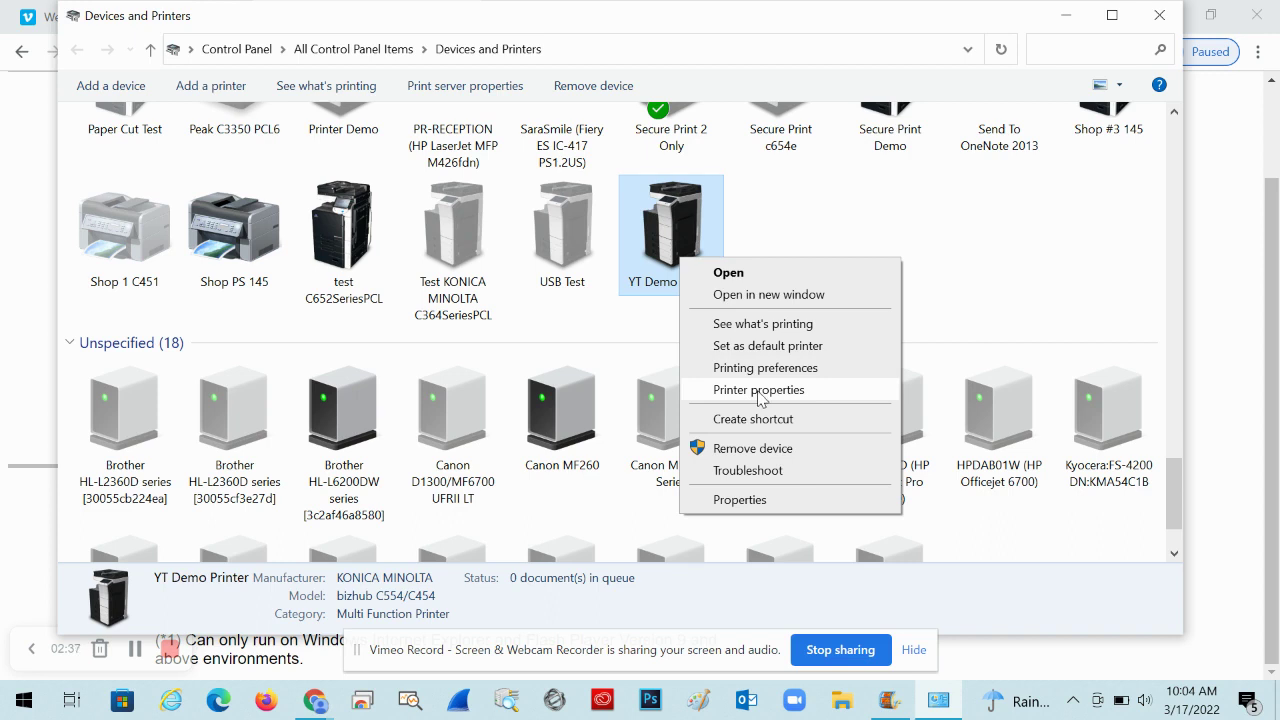
click(760, 390)
click(915, 104)
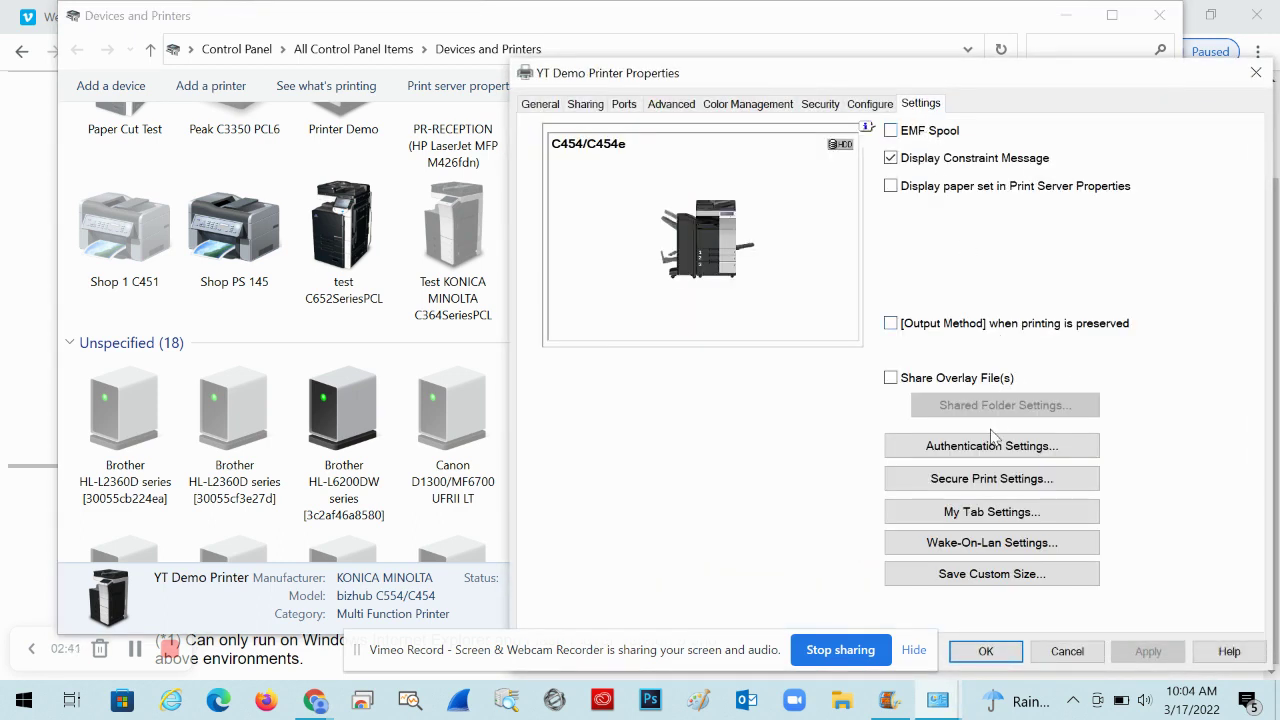
Enable Verify Authentication and Popup Authentication Dialog for YT Demo Printer and apply
click(986, 448)
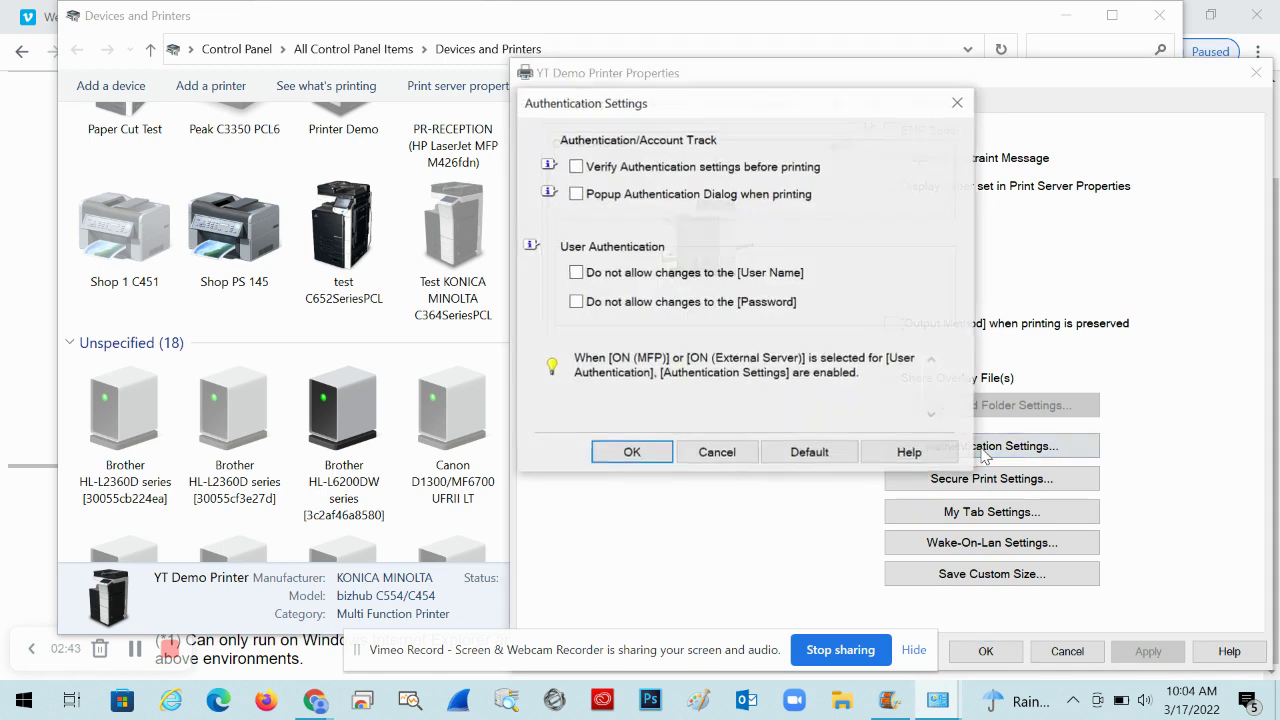
click(632, 170)
click(606, 196)
click(626, 451)
click(1148, 651)
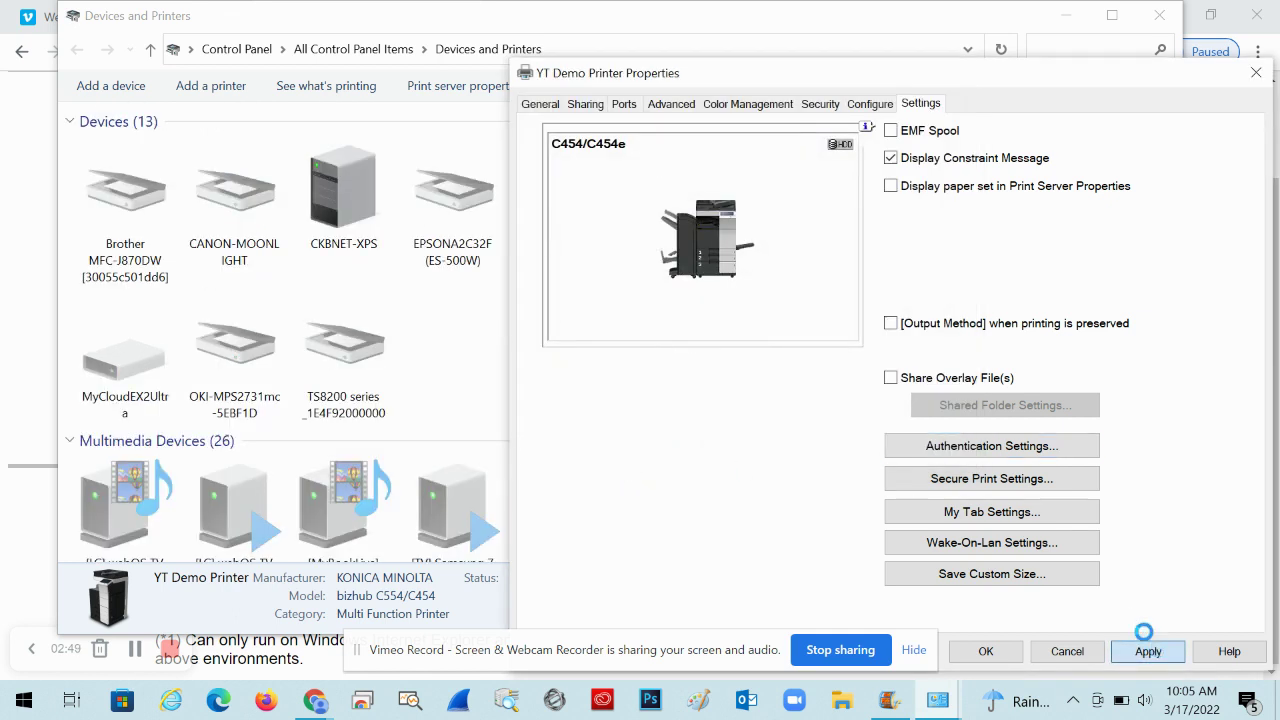
click(541, 104)
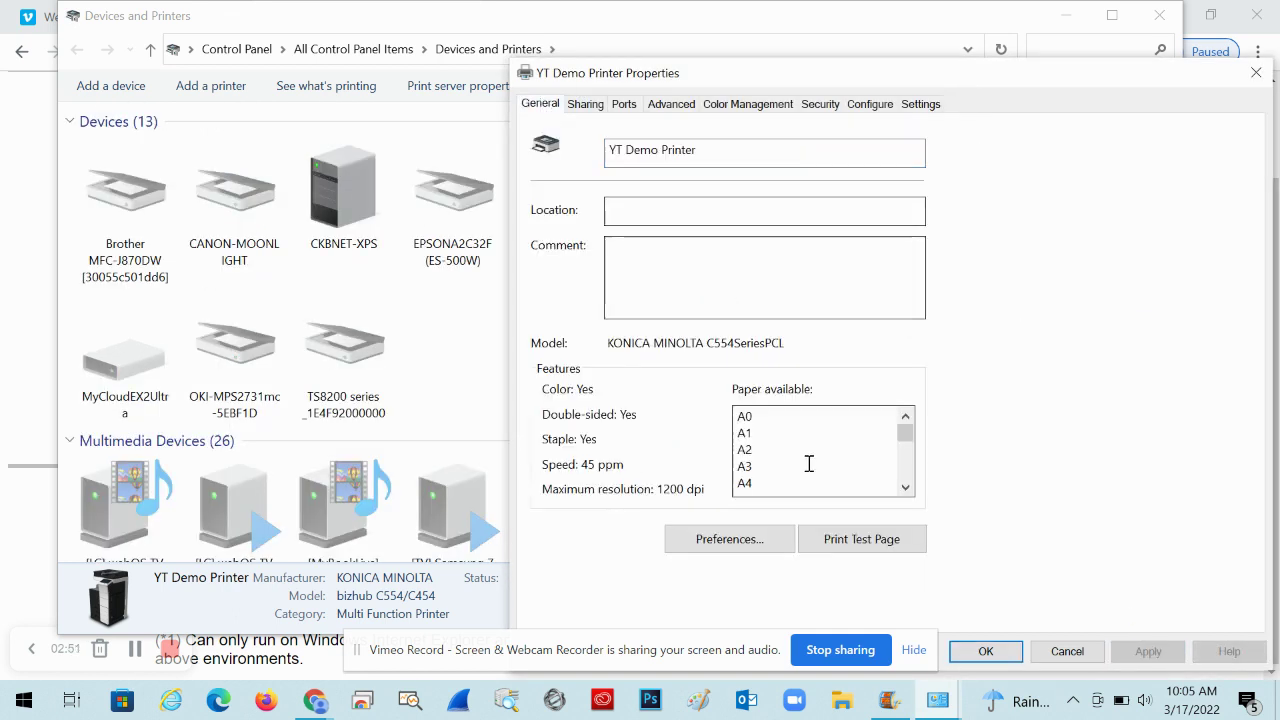
click(859, 540)
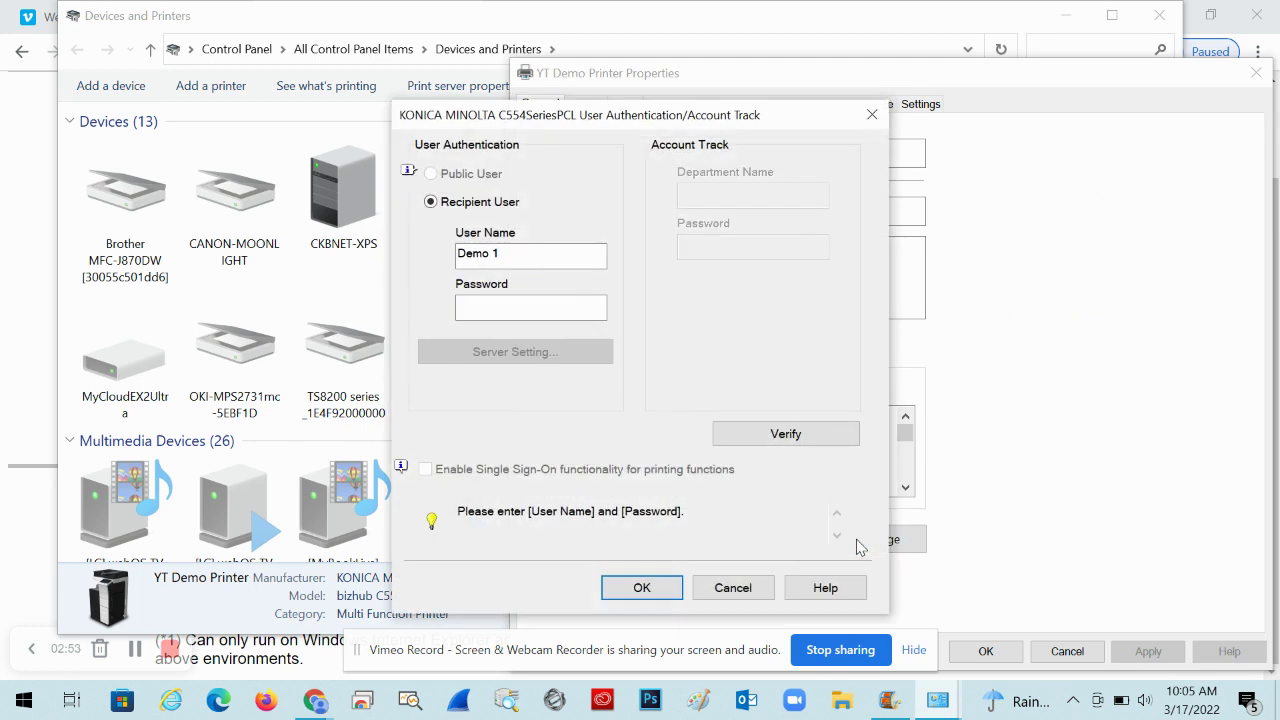
Enter the demo user's password in the login popup, verify it successfully and confirm
click(493, 312)
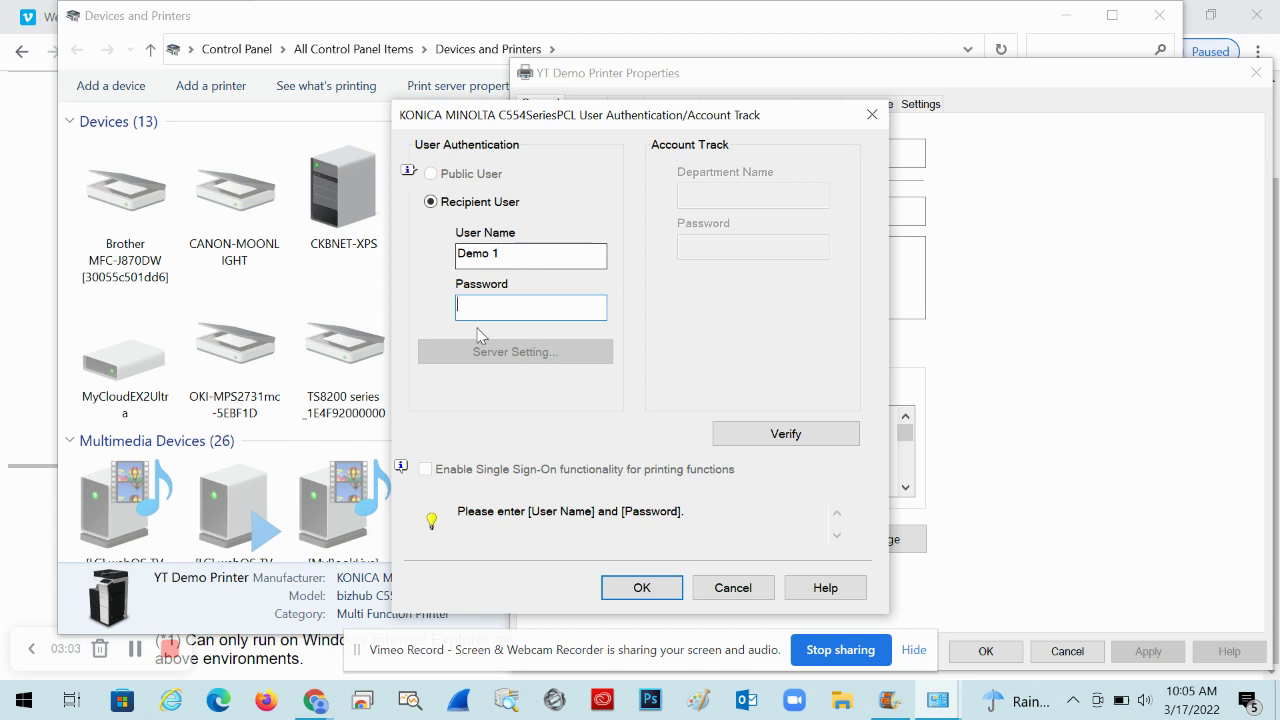
text(1234)
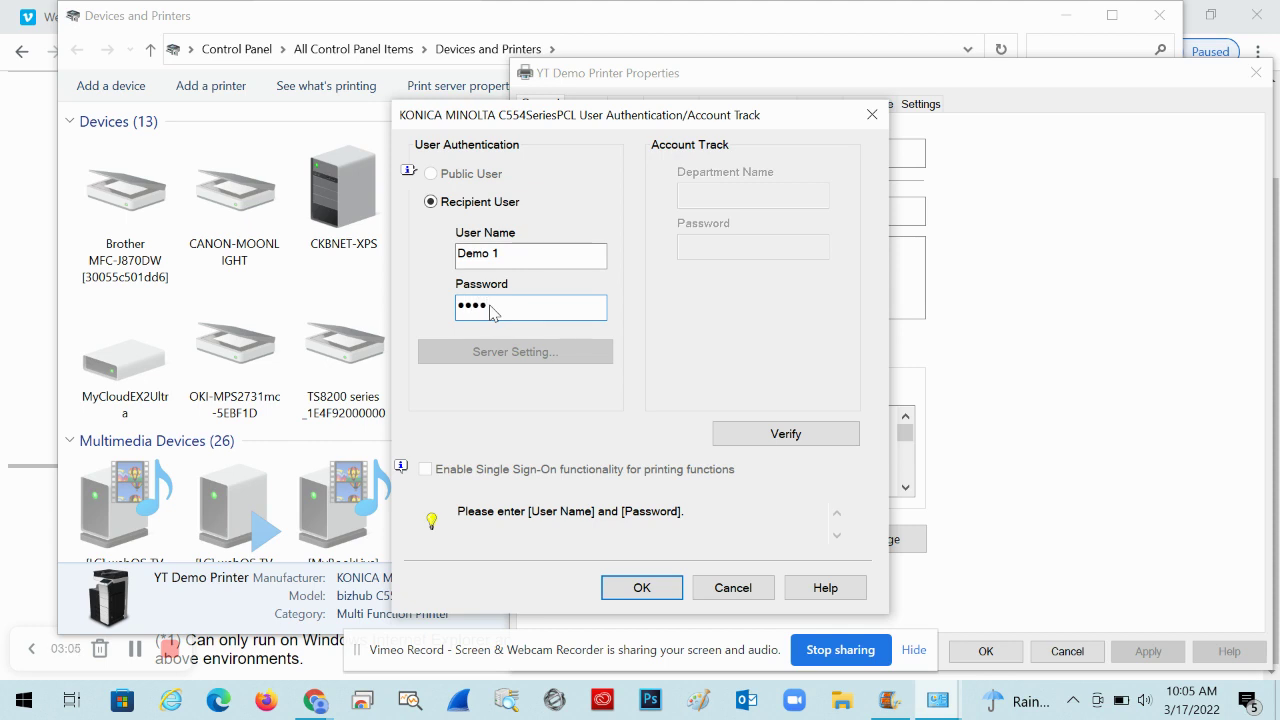
click(772, 440)
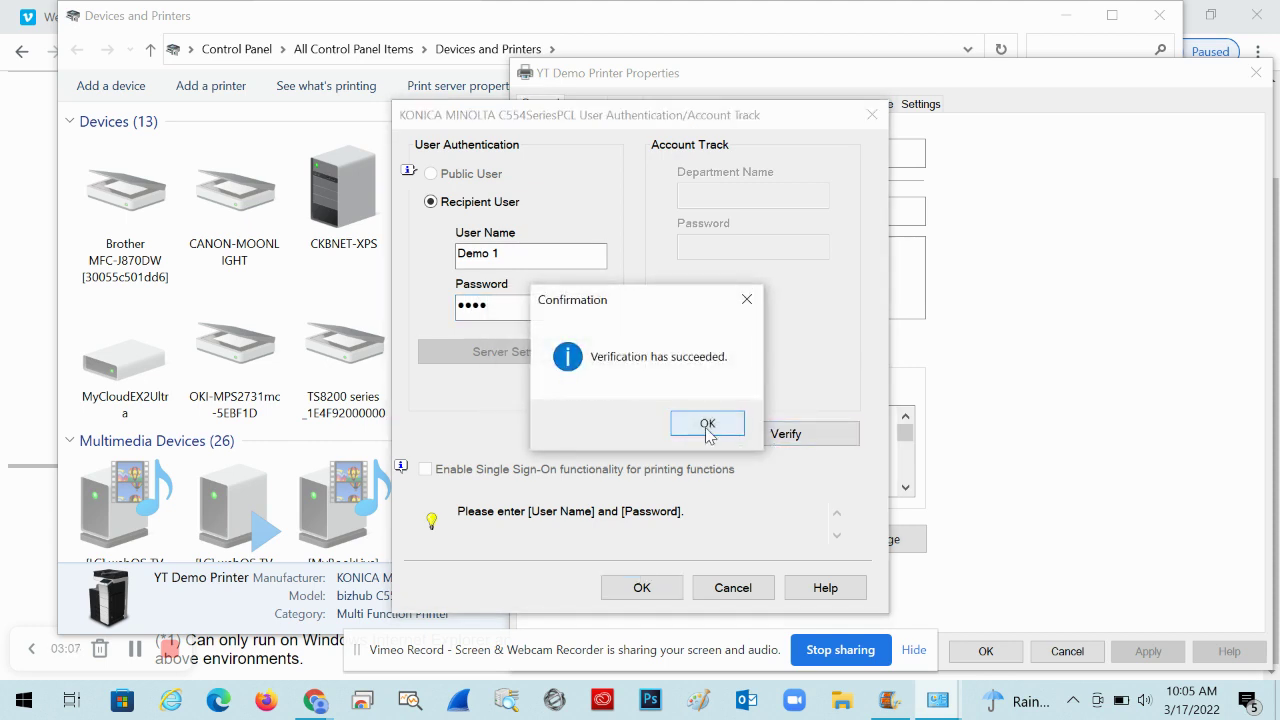
click(707, 425)
click(642, 587)
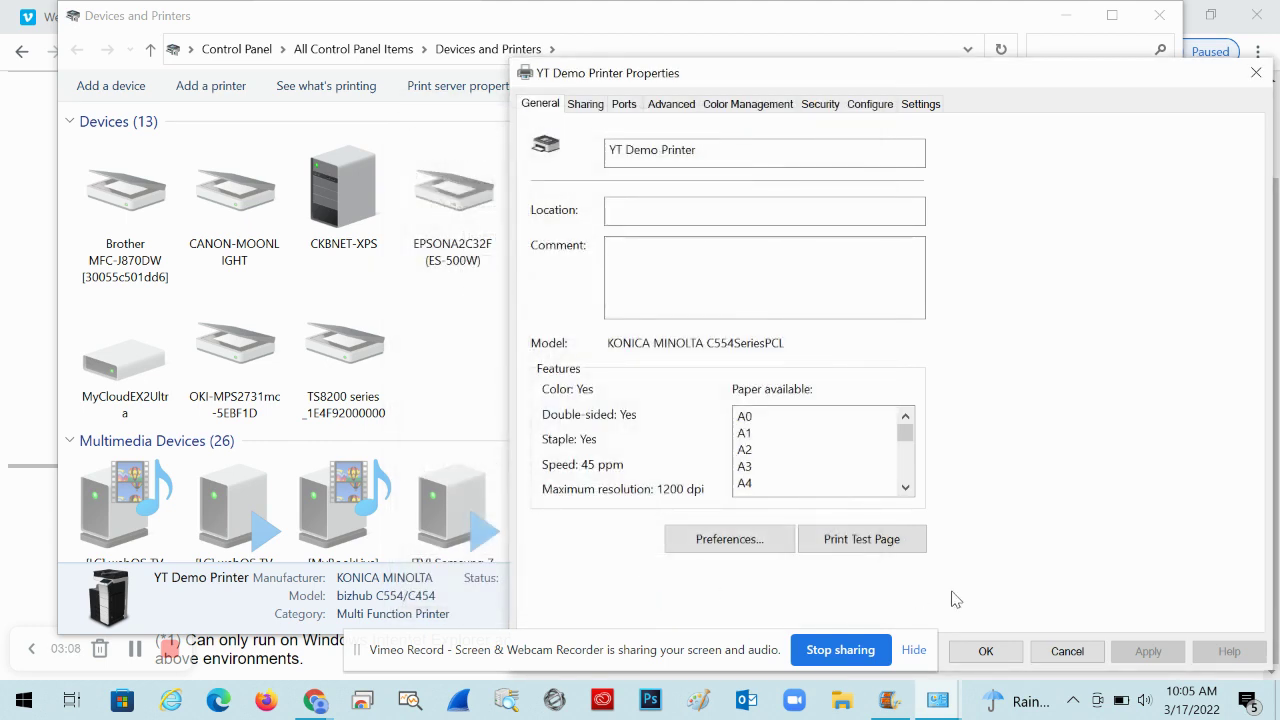
Print a test page to YT Demo Printer and dismiss the sent notice
click(849, 538)
click(763, 420)
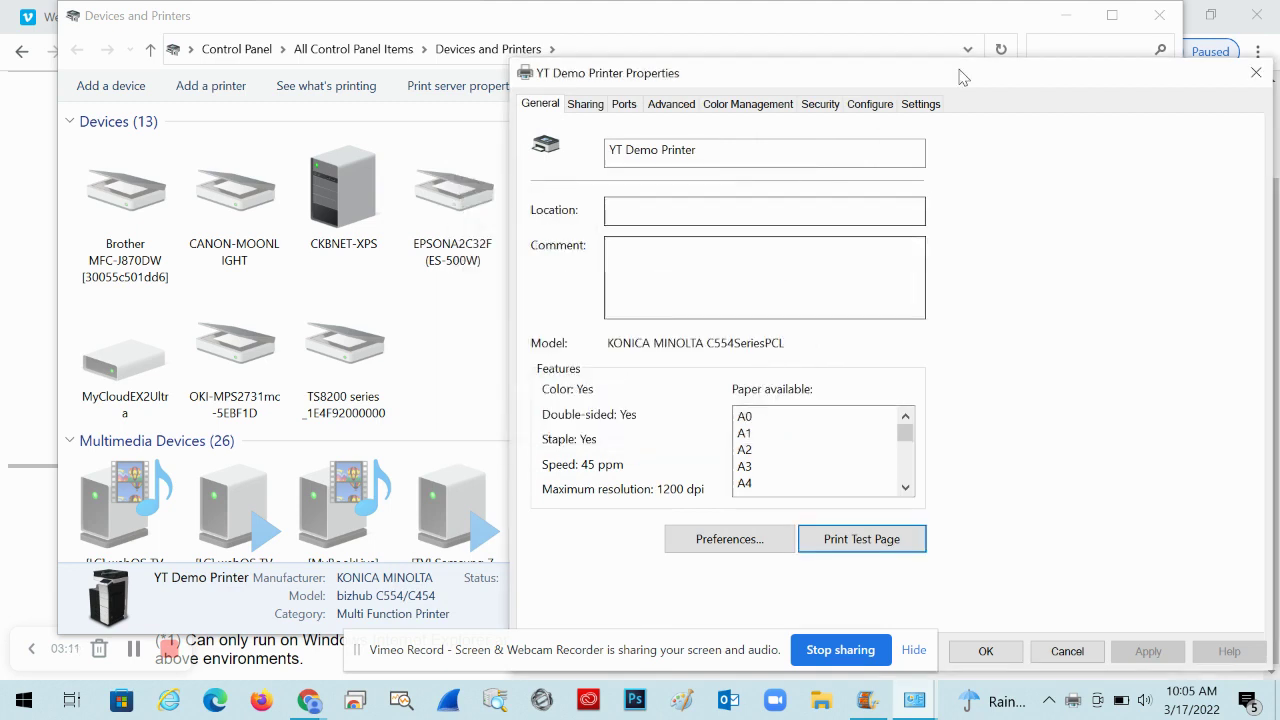
click(920, 104)
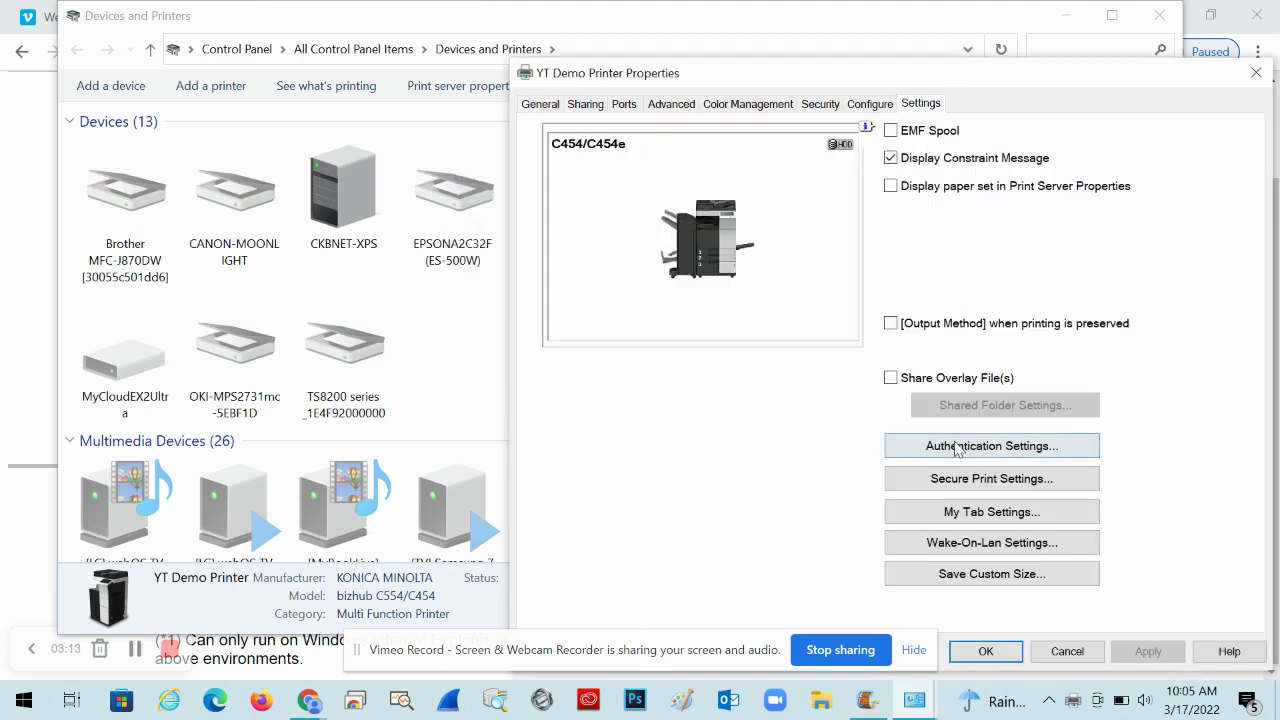
click(956, 448)
Uncheck Verify Authentication and Popup Authentication Dialog, apply, and print another test page
click(576, 166)
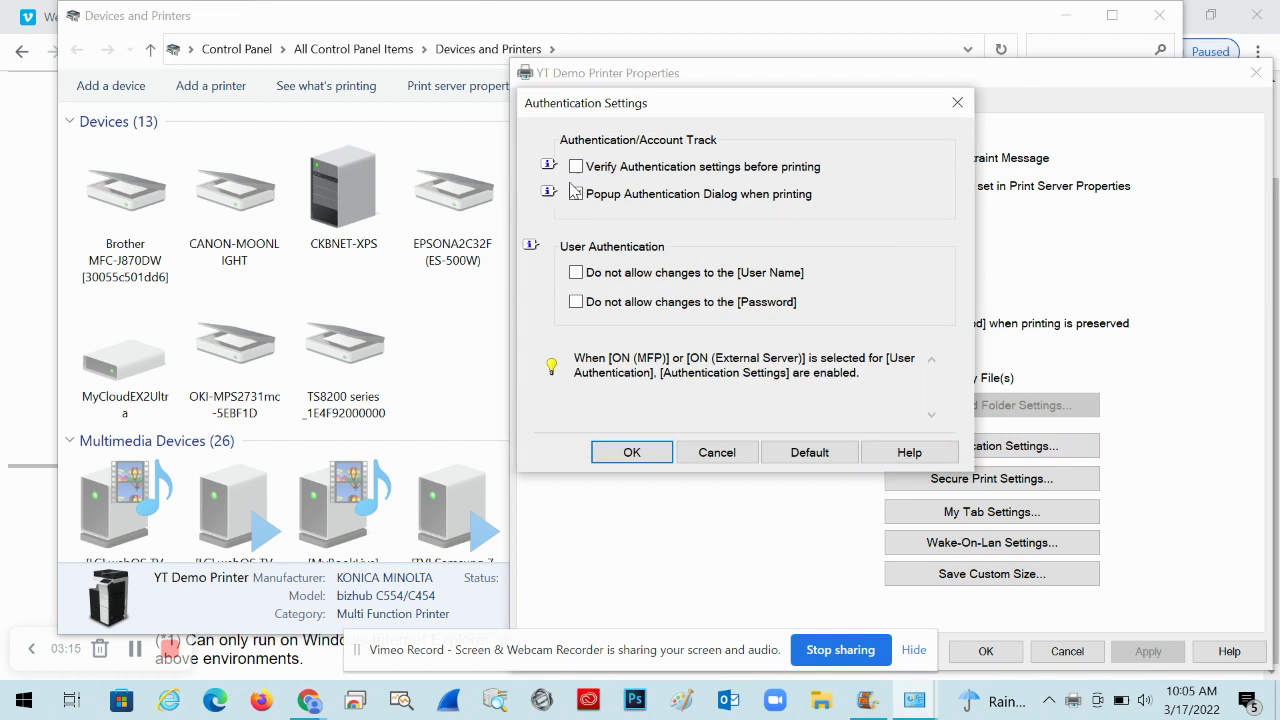
click(576, 193)
click(630, 452)
click(1148, 651)
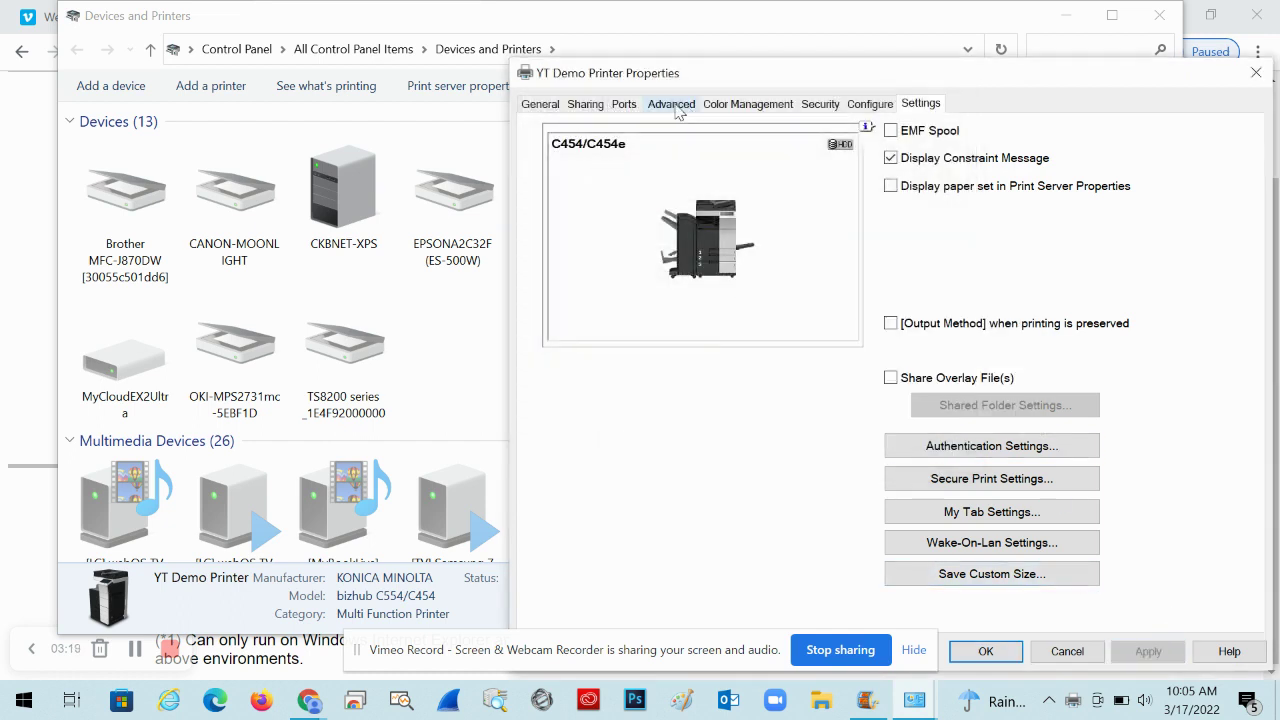
click(545, 105)
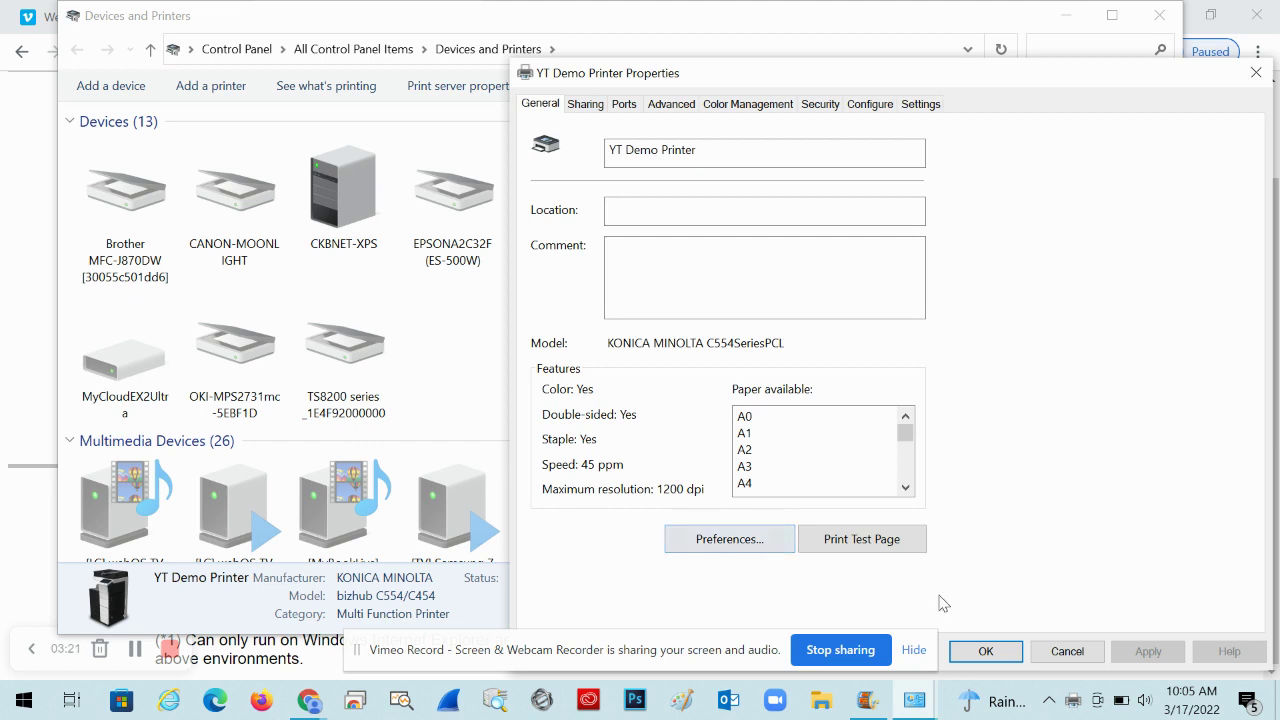
click(873, 554)
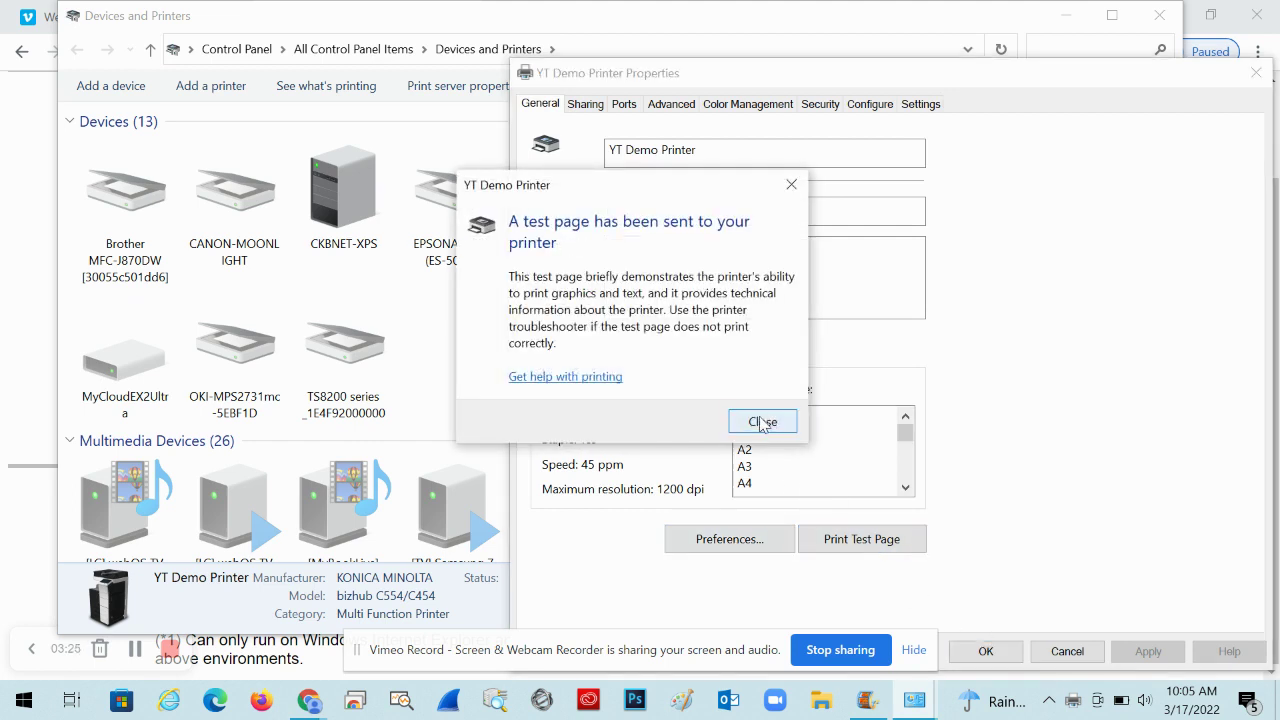
Dismiss the test page notice, then close YT Demo Printer's Properties with OK
click(764, 422)
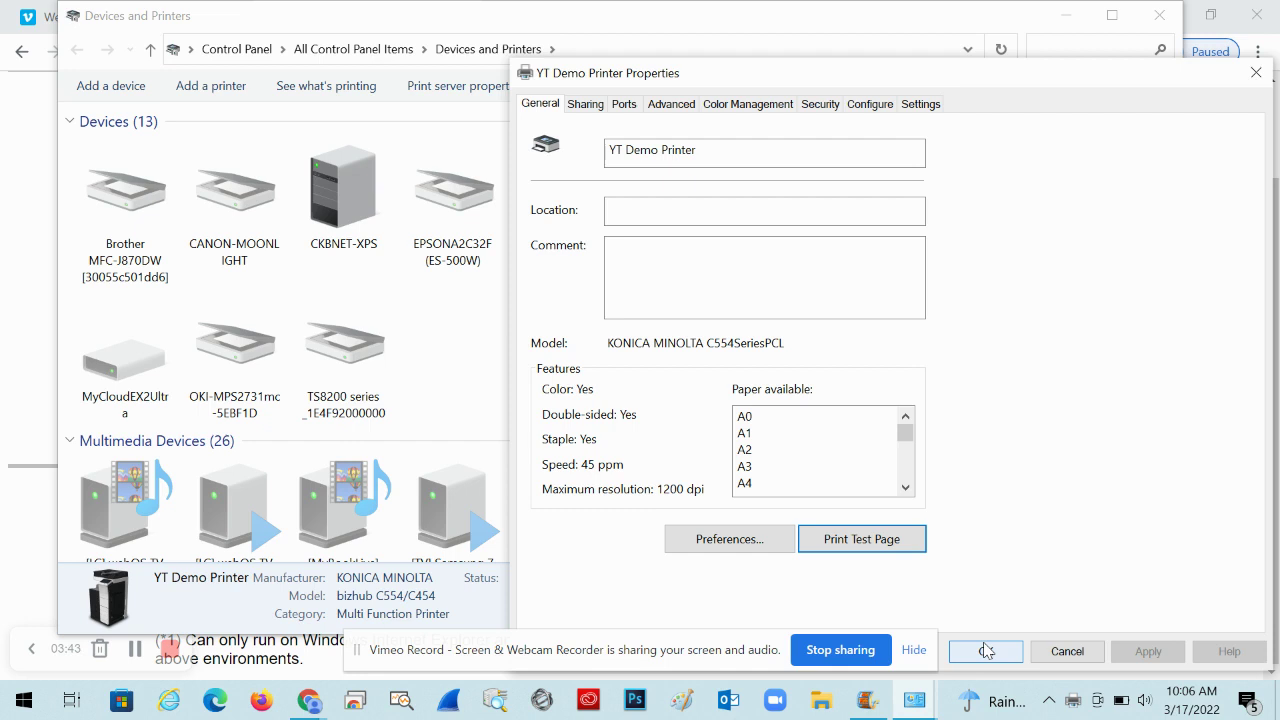
click(920, 103)
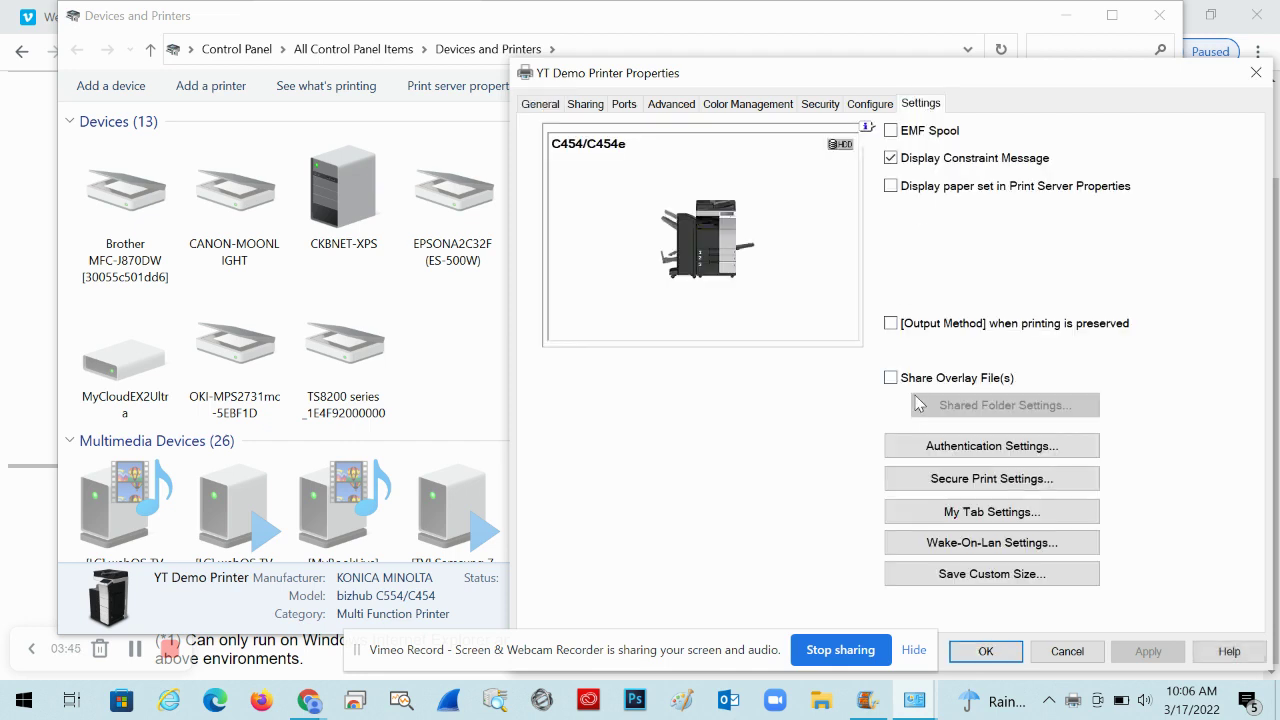
click(986, 651)
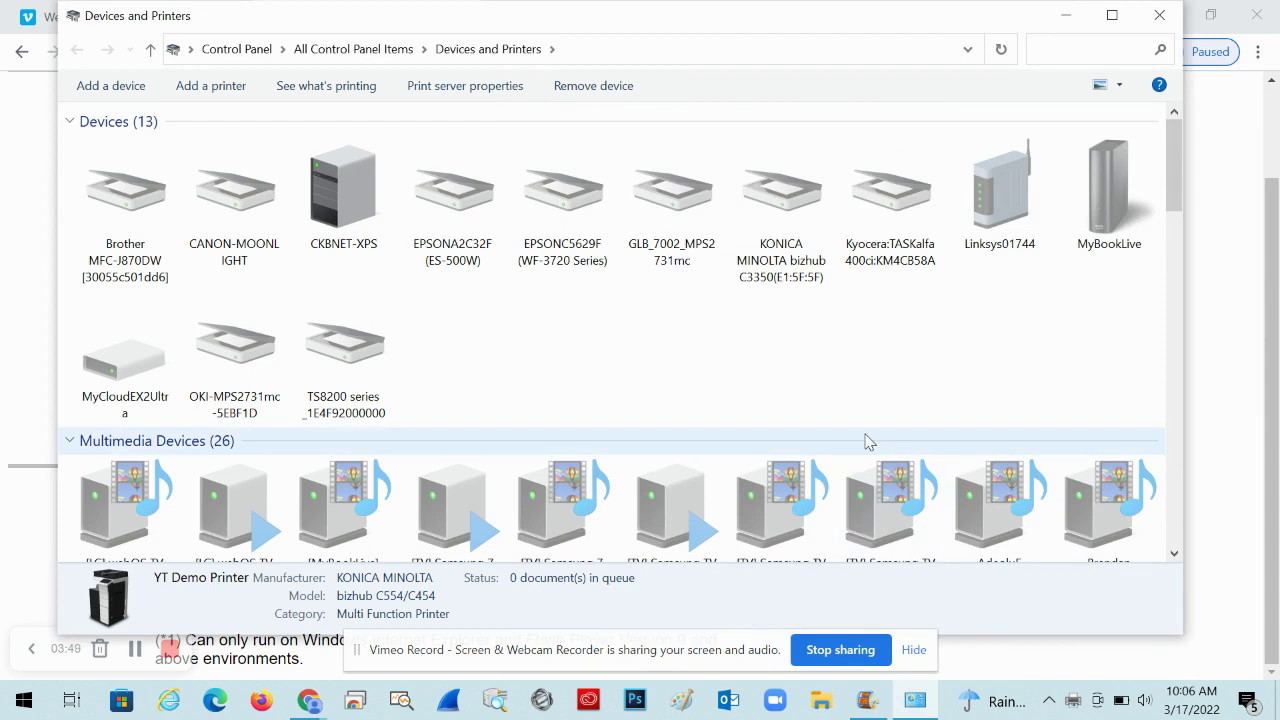